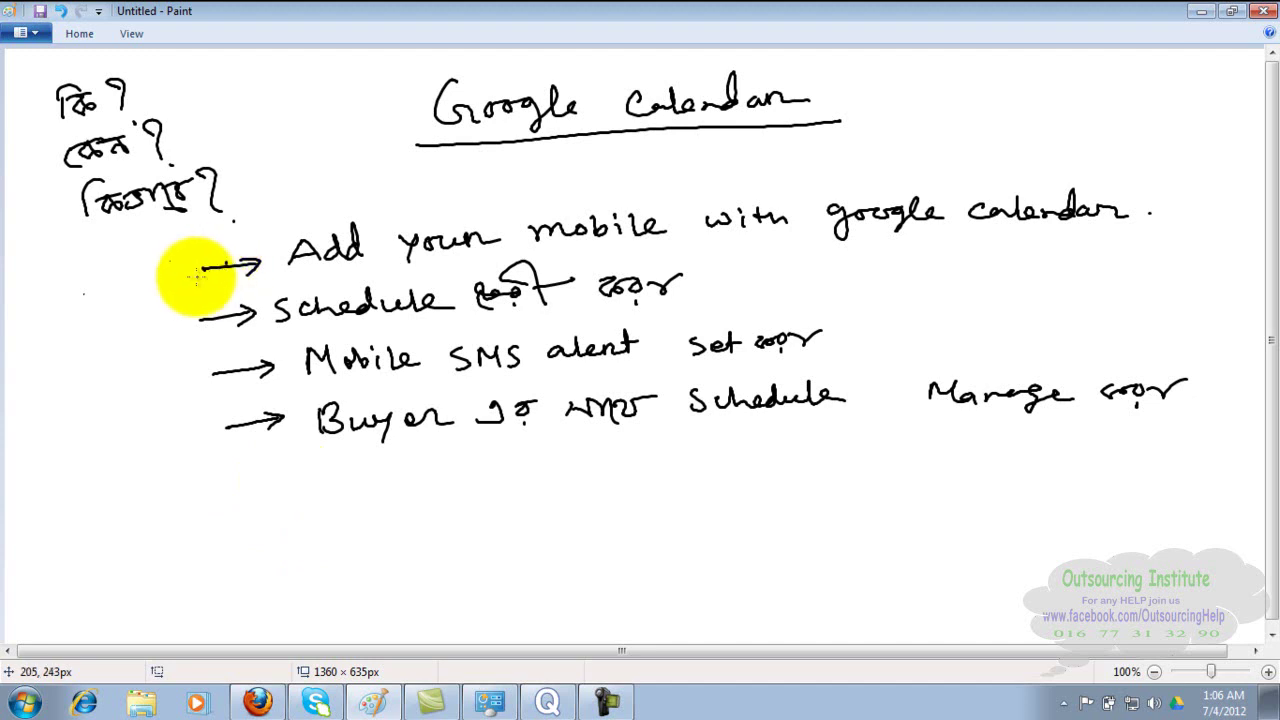
Add an 'others' arrow to the Paint outline, tick the first item, and dismiss the popup
mouse_move(244, 503)
mouse_down()
mouse_move(300, 489)
mouse_move(284, 503)
mouse_up()
mouse_move(362, 472)
mouse_down()
mouse_move(350, 490)
mouse_move(482, 478)
mouse_up()
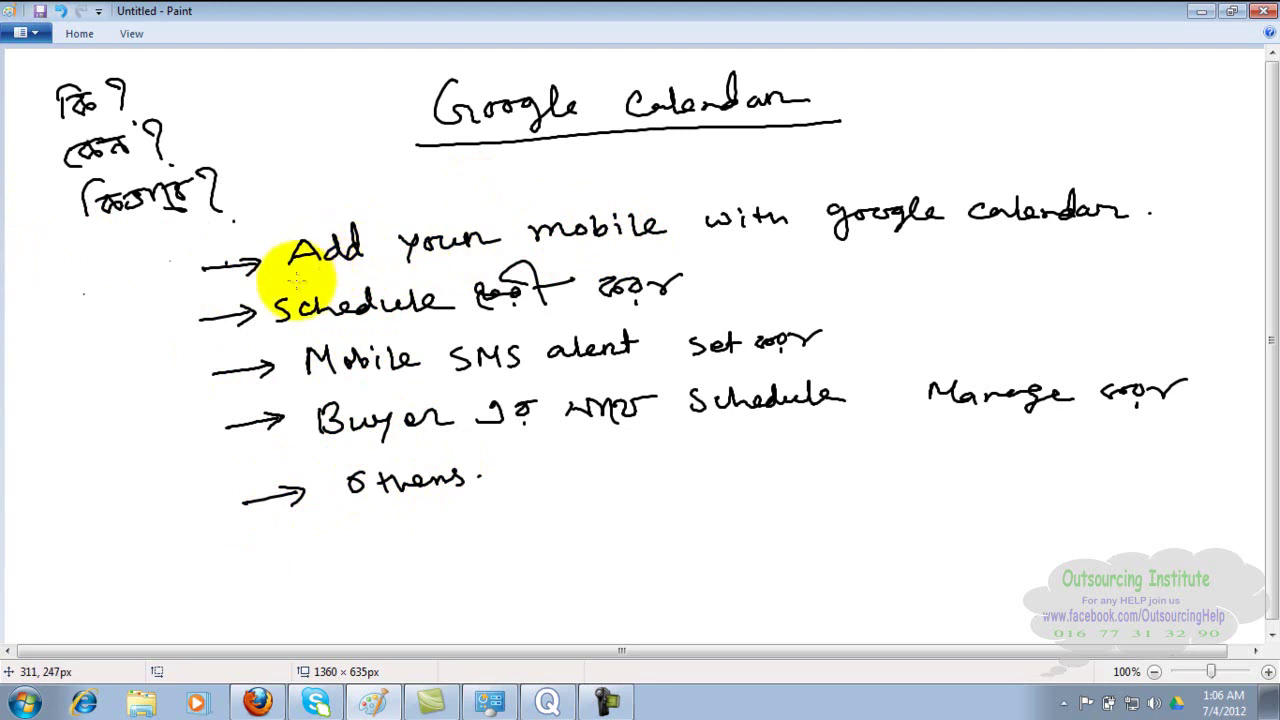
drag(177, 265, 229, 243)
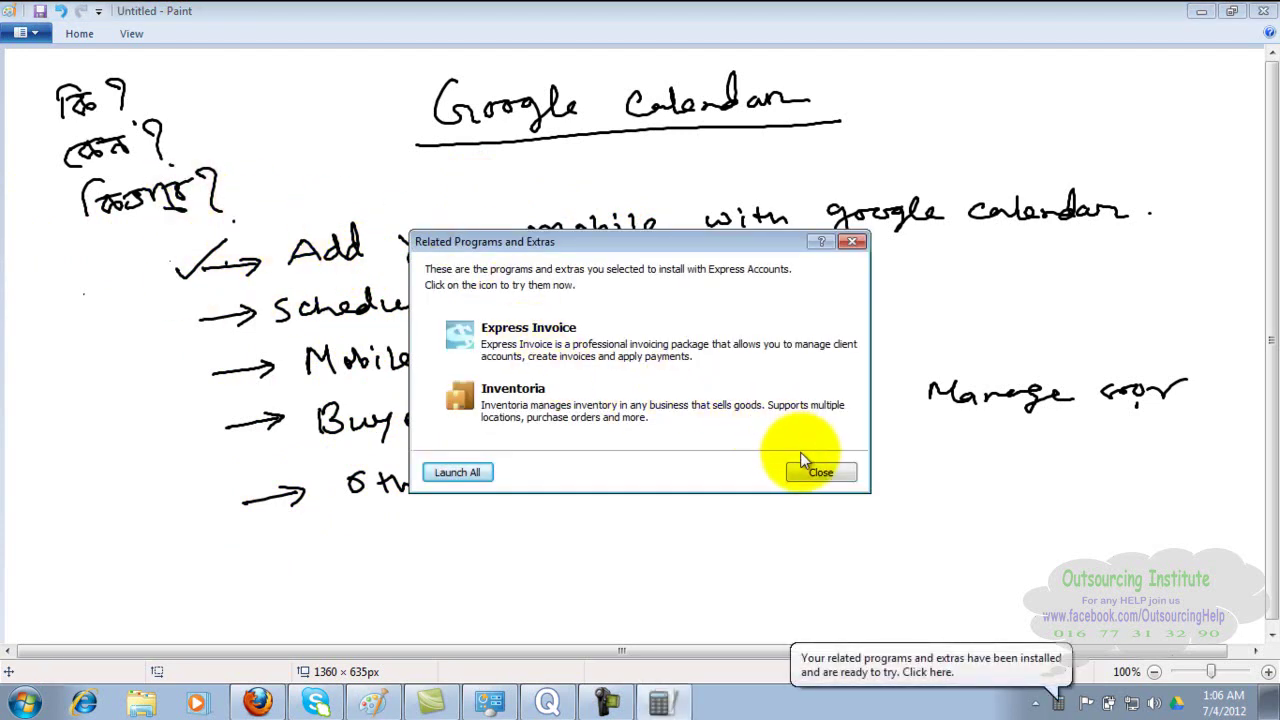
click(818, 472)
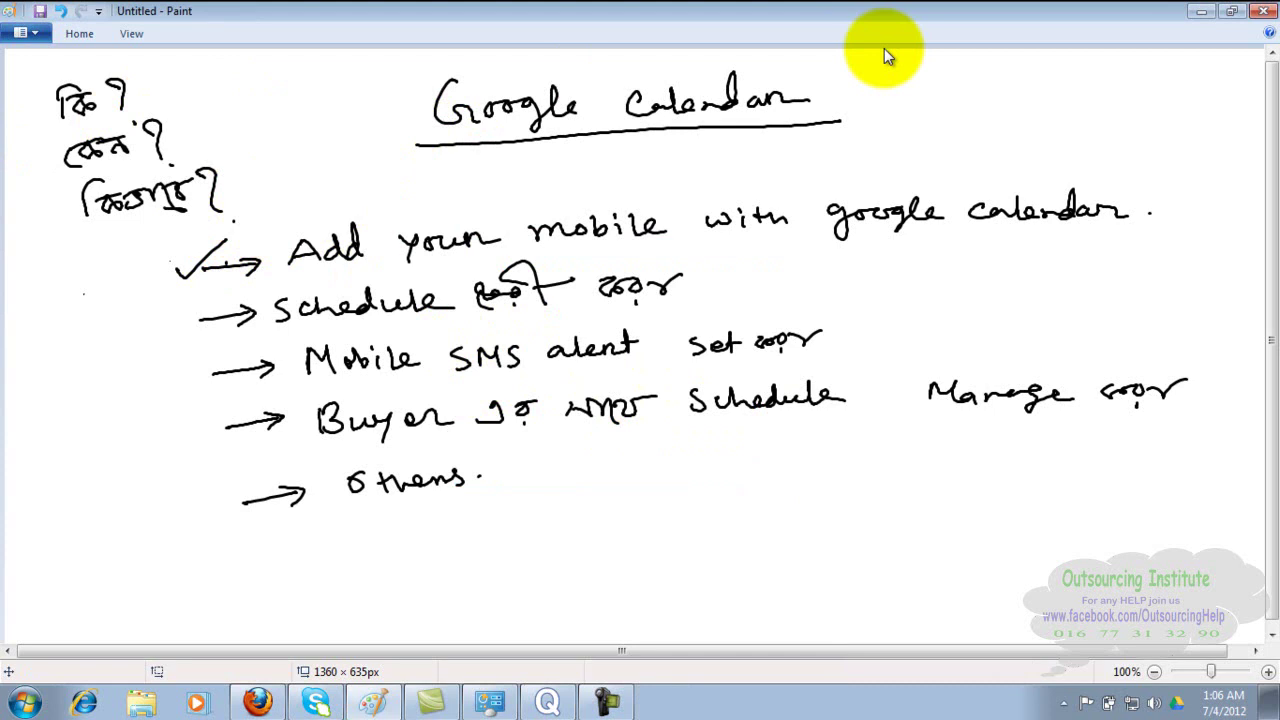
Minimize Paint, switch Google Calendar to Compact density, and open the Settings page
click(1201, 11)
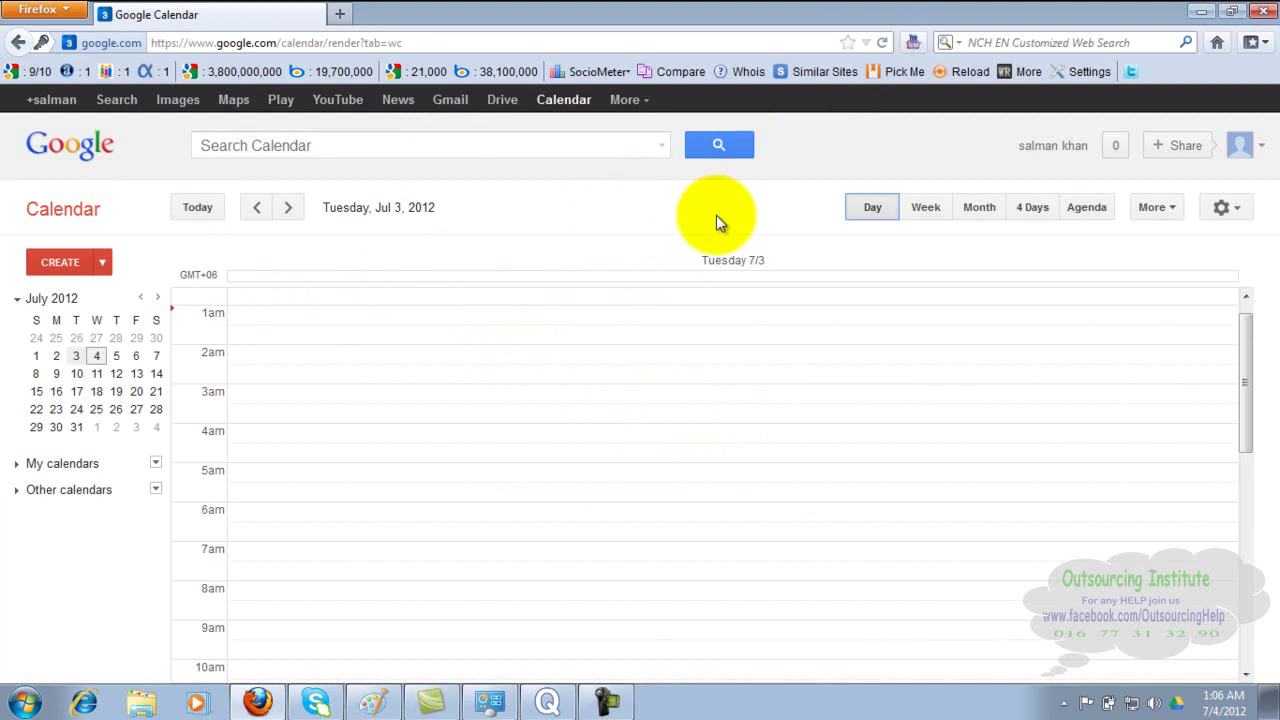
click(1243, 214)
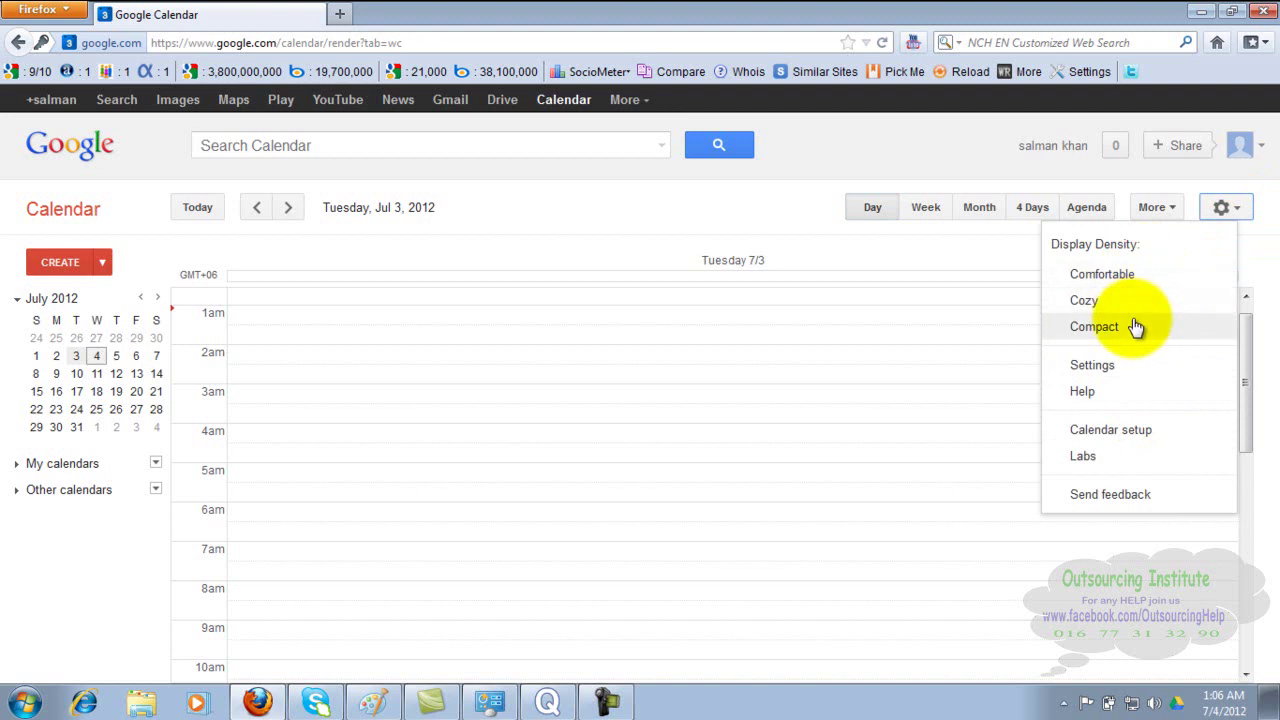
click(1094, 327)
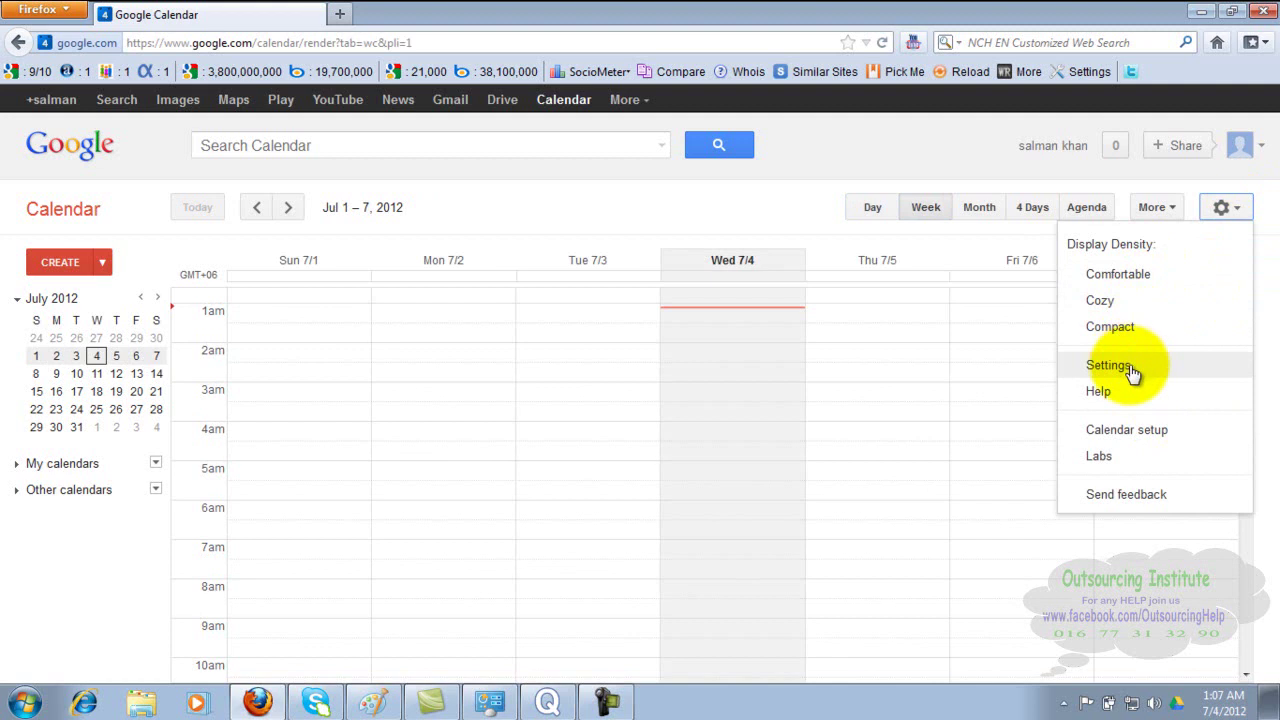
click(1131, 368)
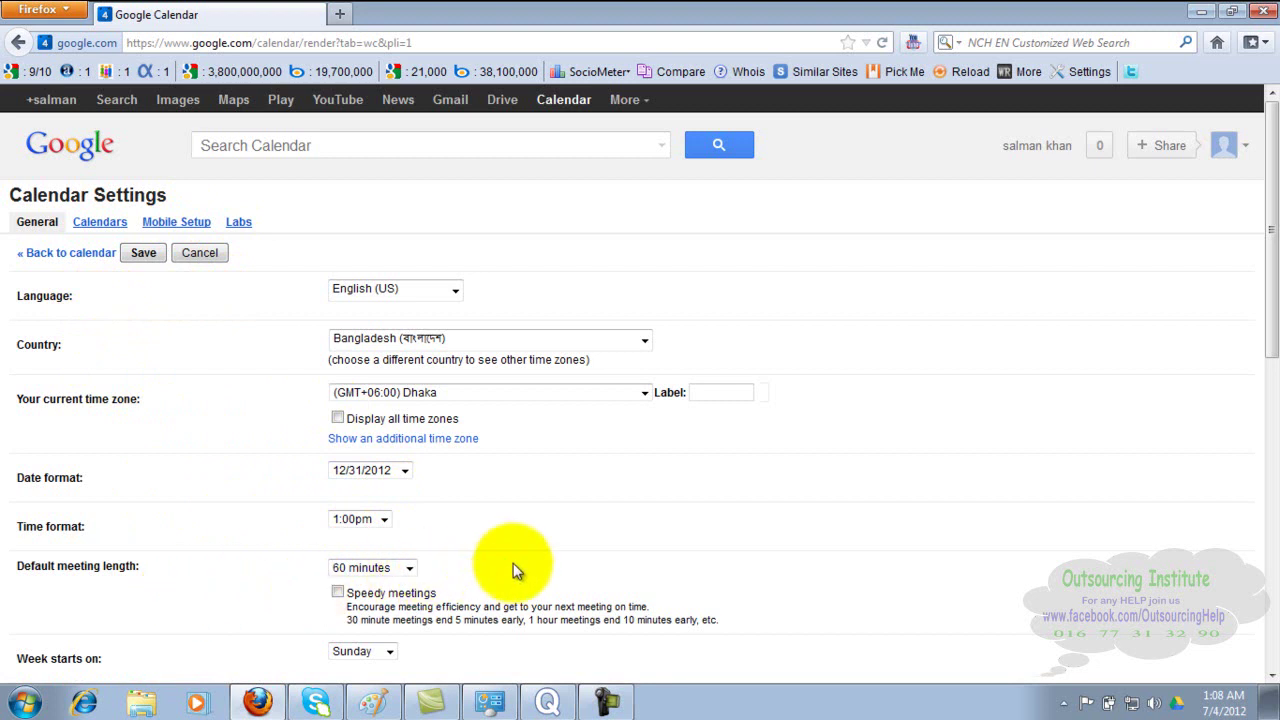
Set Week starts on to Saturday and weather to °C, then save the settings
click(1272, 679)
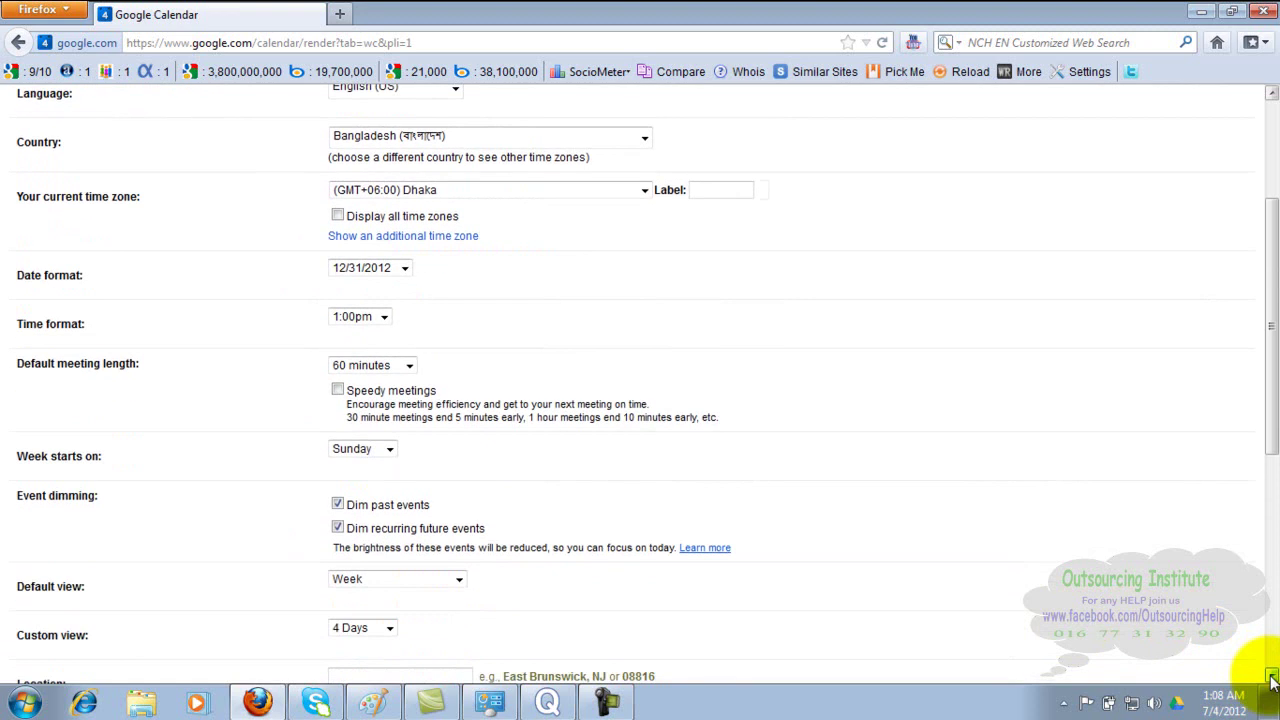
click(1272, 679)
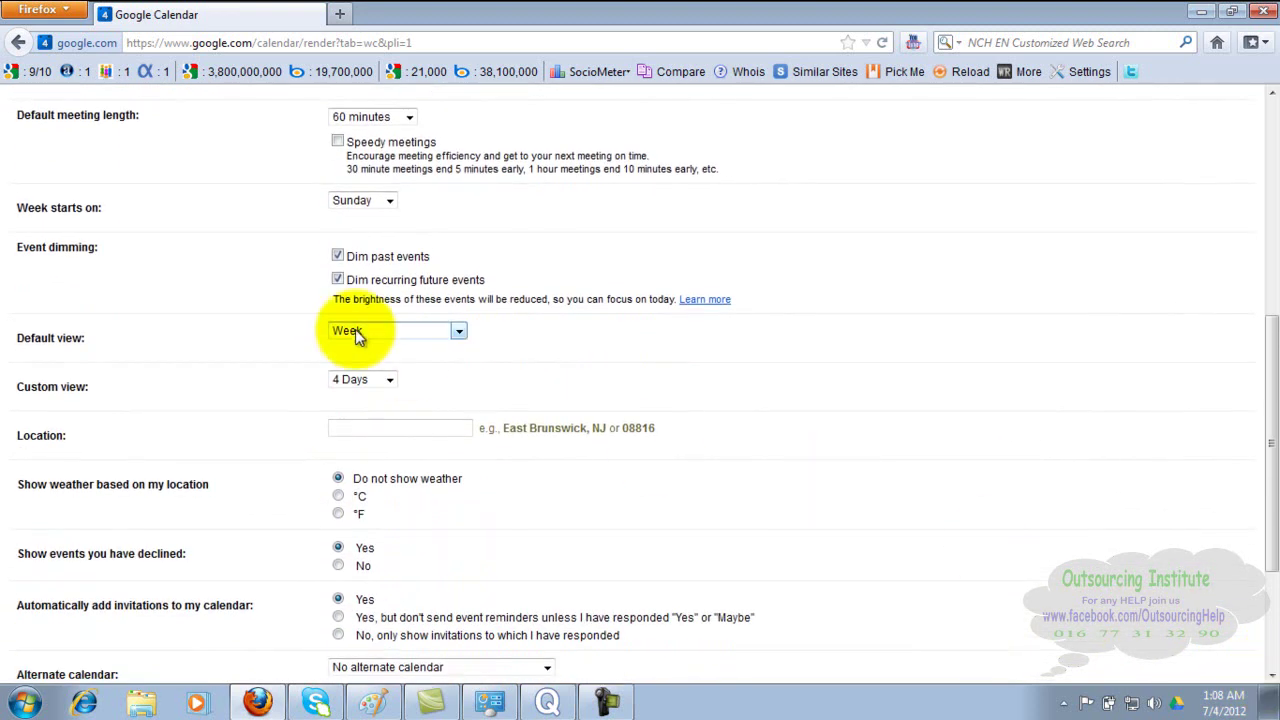
click(390, 202)
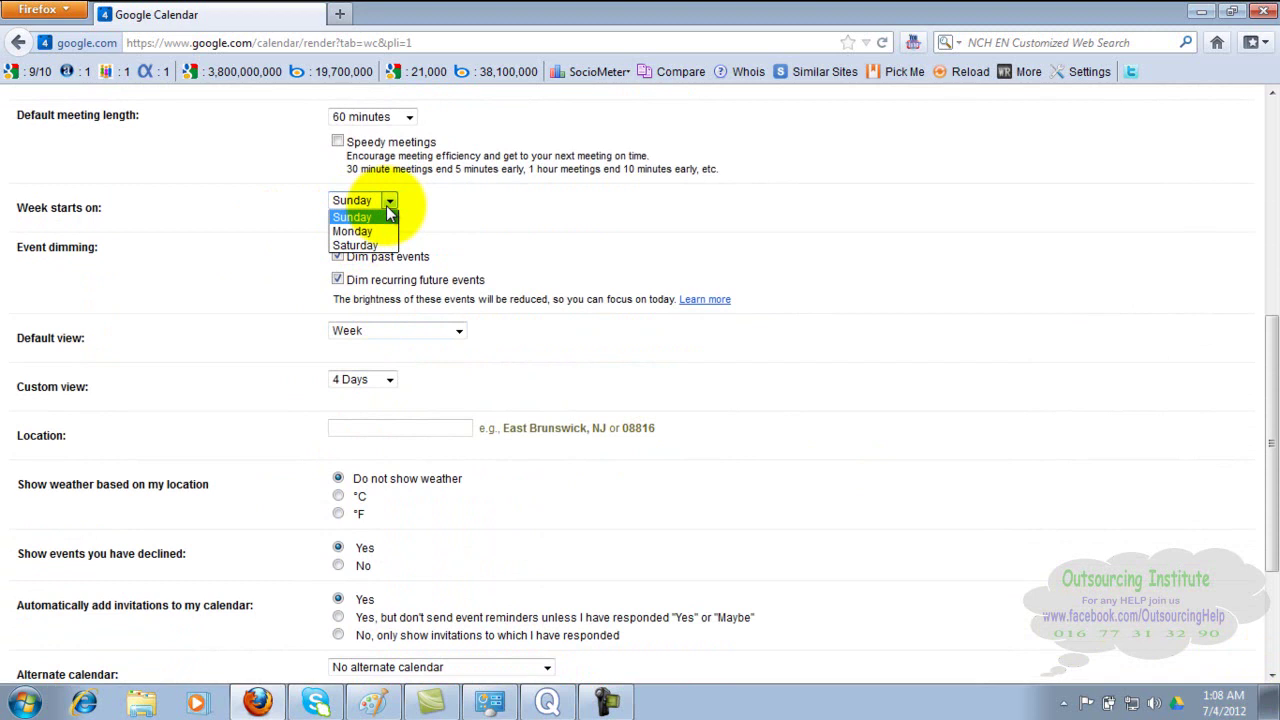
click(394, 246)
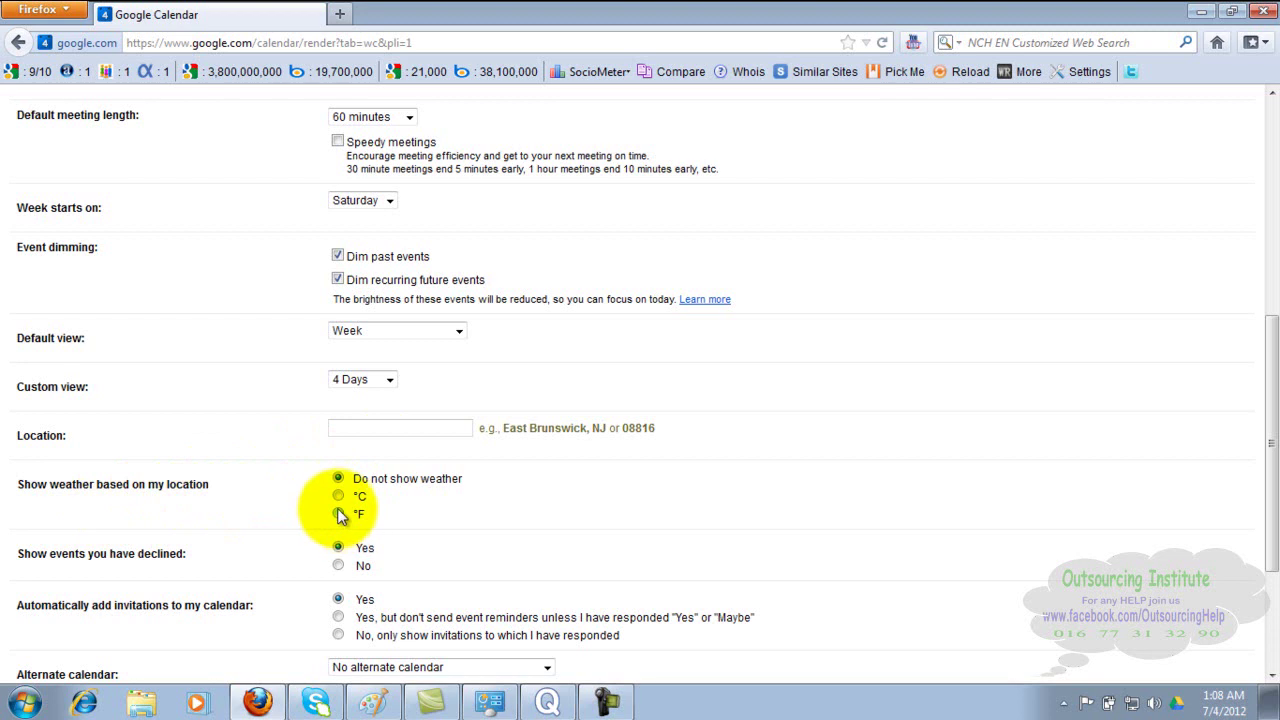
click(339, 497)
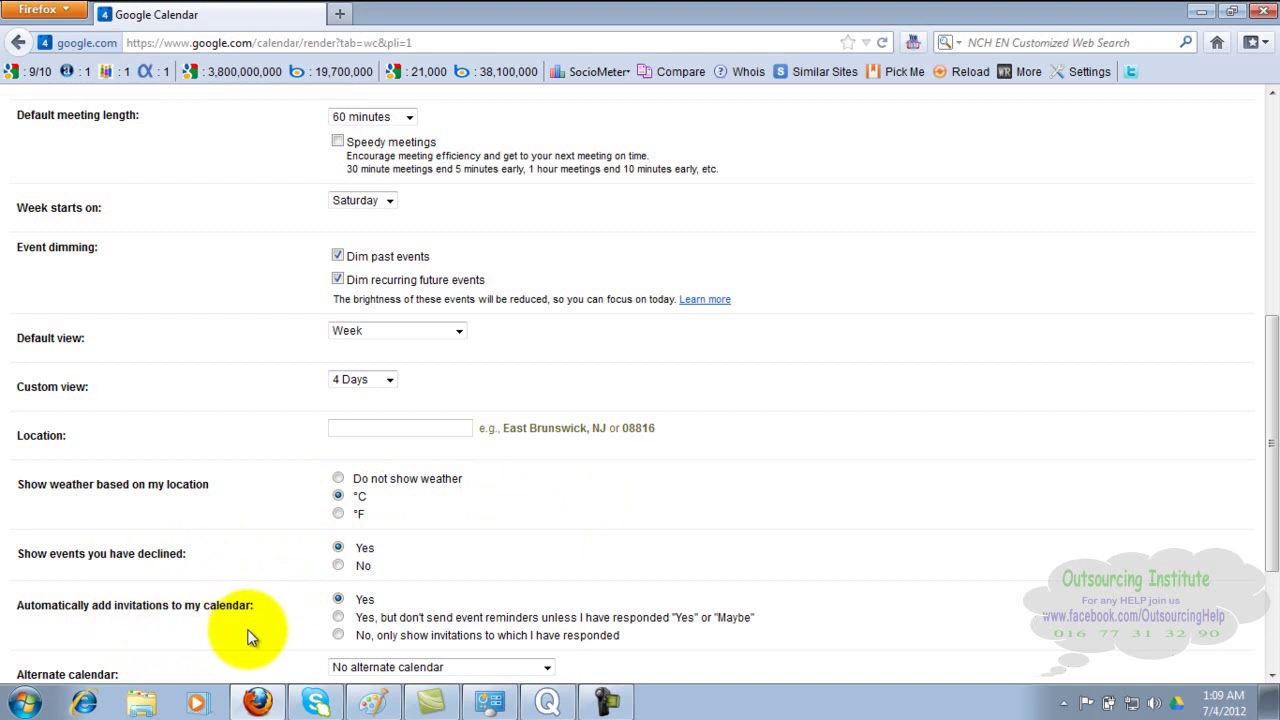
click(1272, 676)
click(1272, 676)
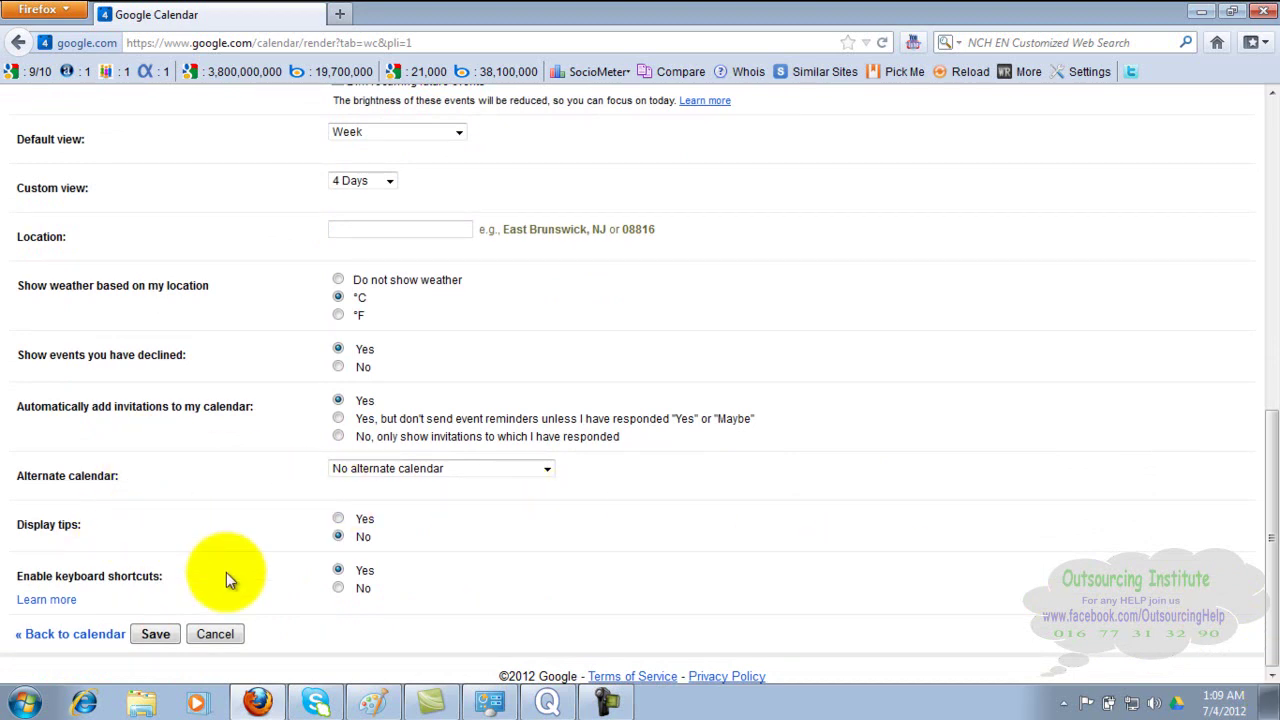
click(155, 634)
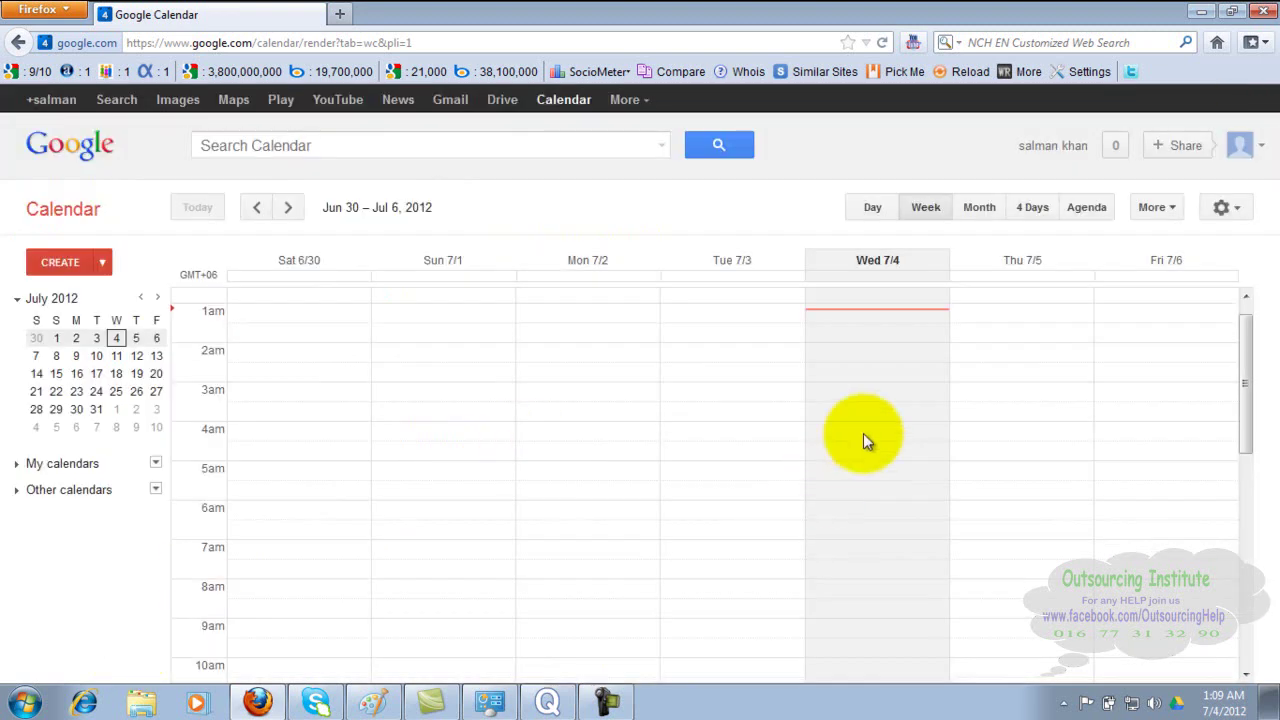
Reopen Calendar Settings from the gear menu and go to Mobile Setup
click(1223, 208)
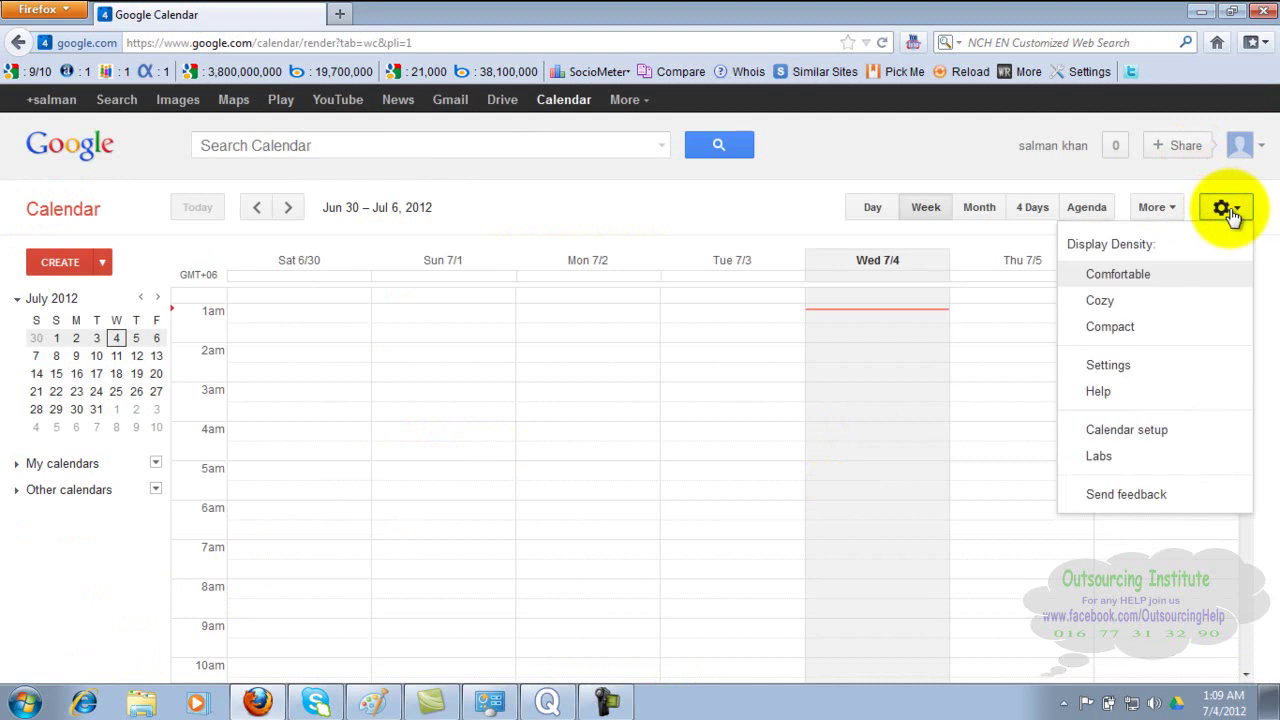
click(1129, 367)
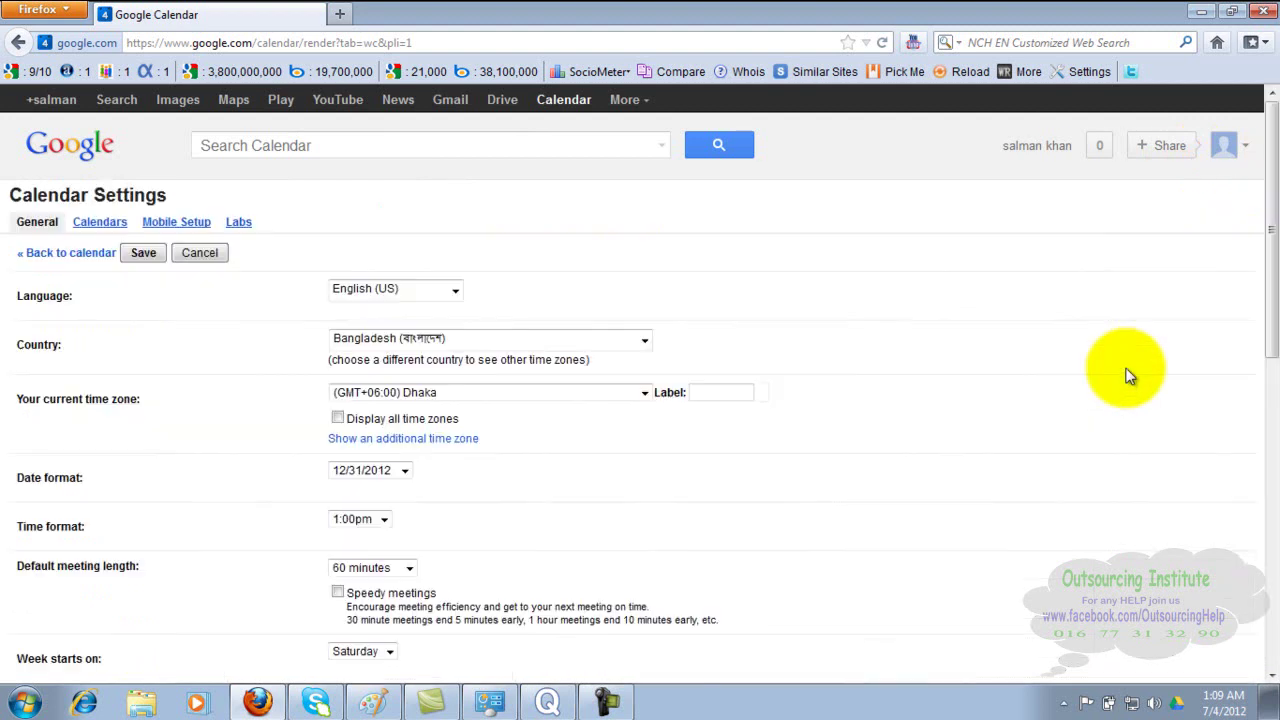
click(184, 229)
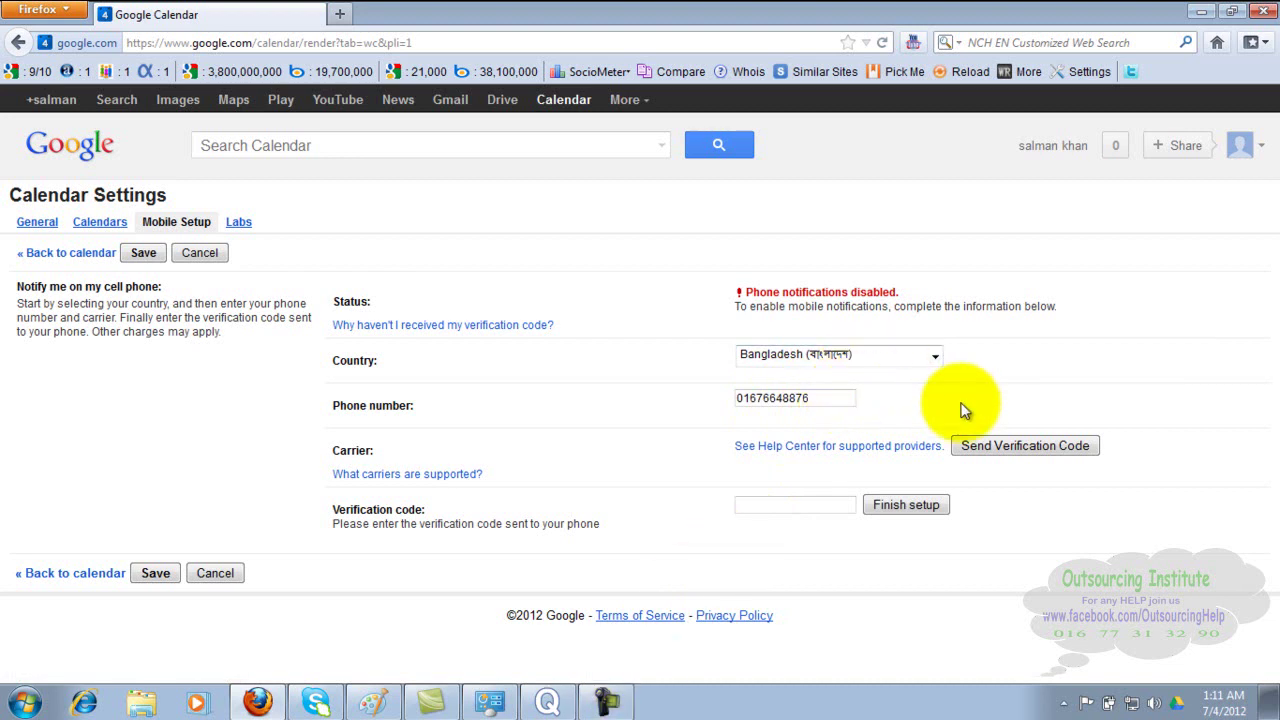
Send a verification code, enter the code received by SMS, and finish mobile setup
click(993, 445)
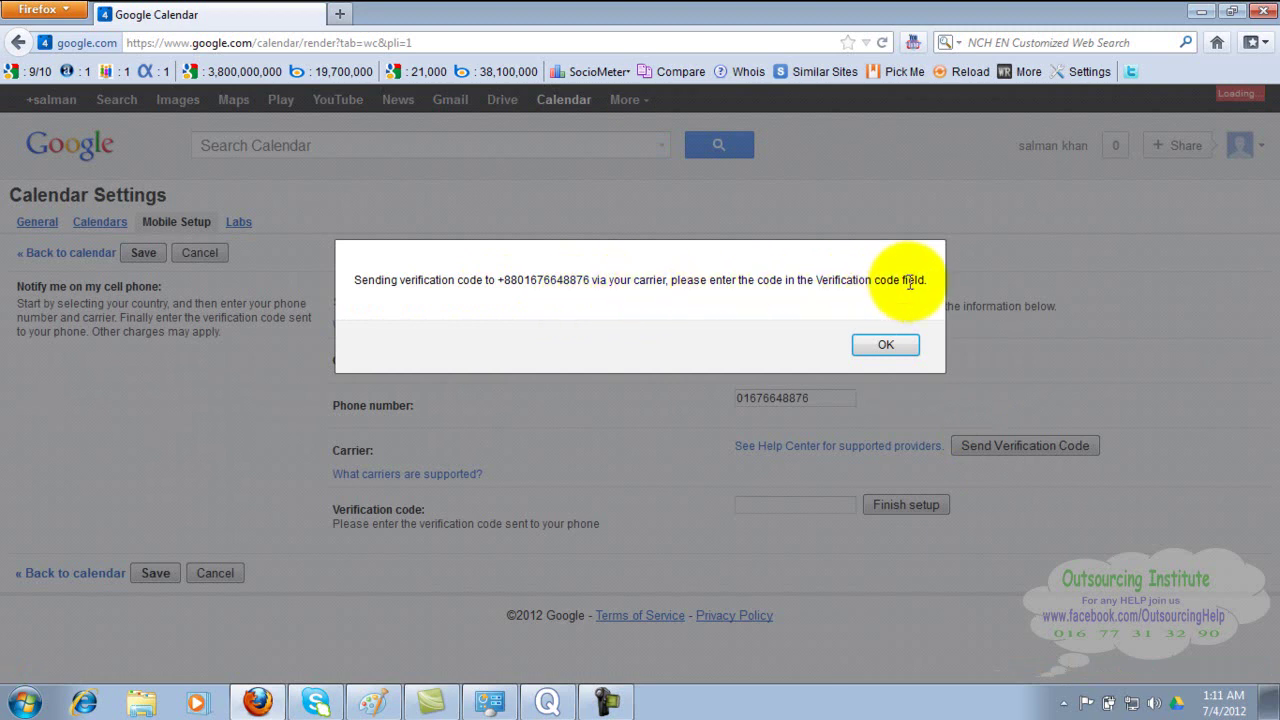
click(884, 345)
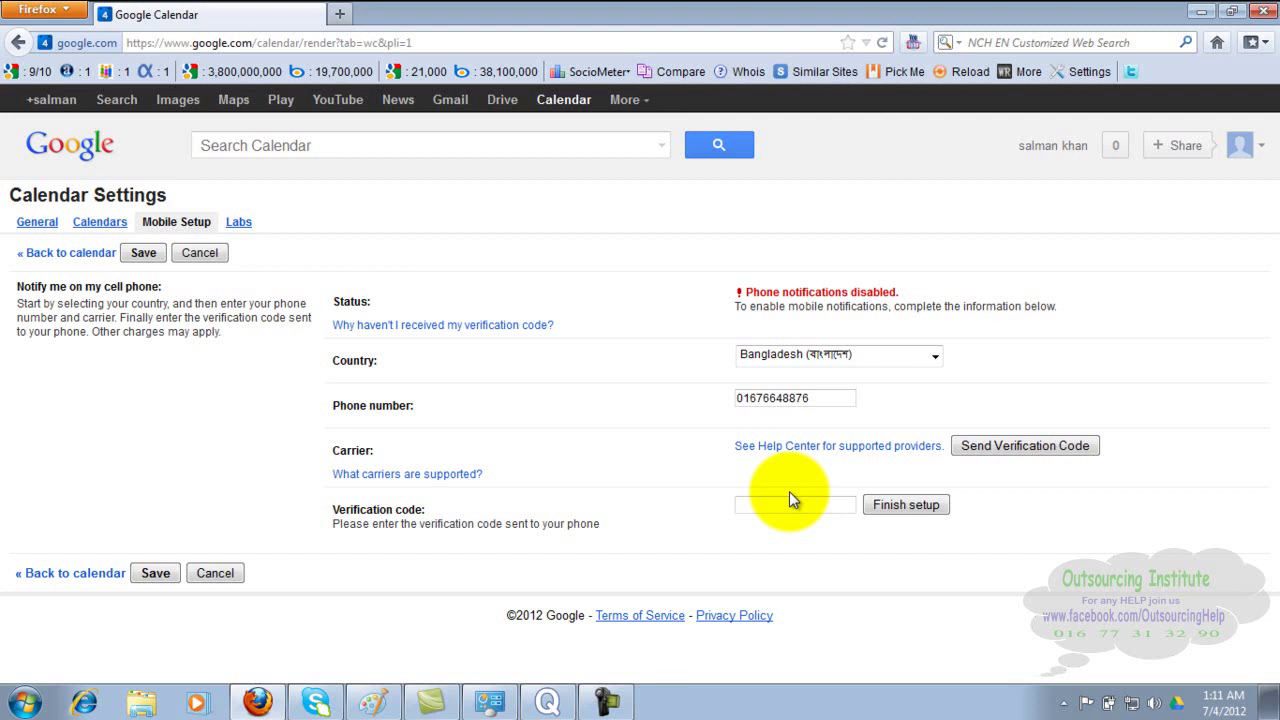
click(783, 510)
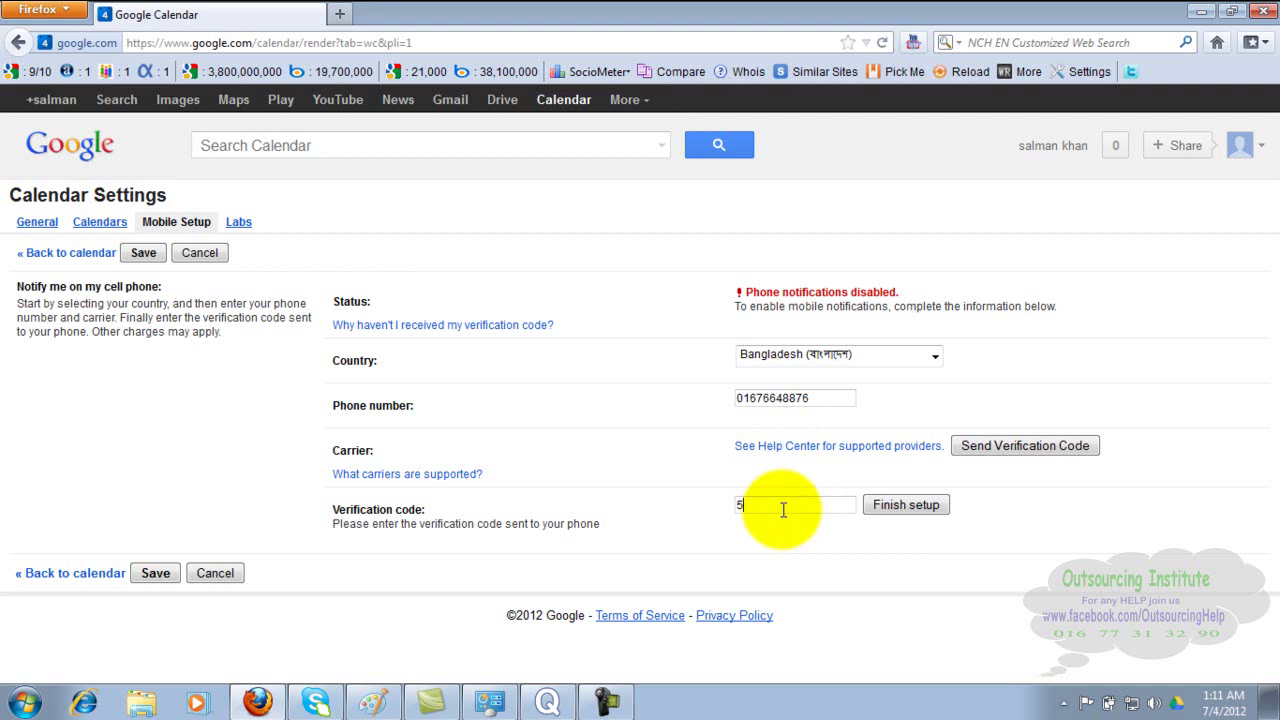
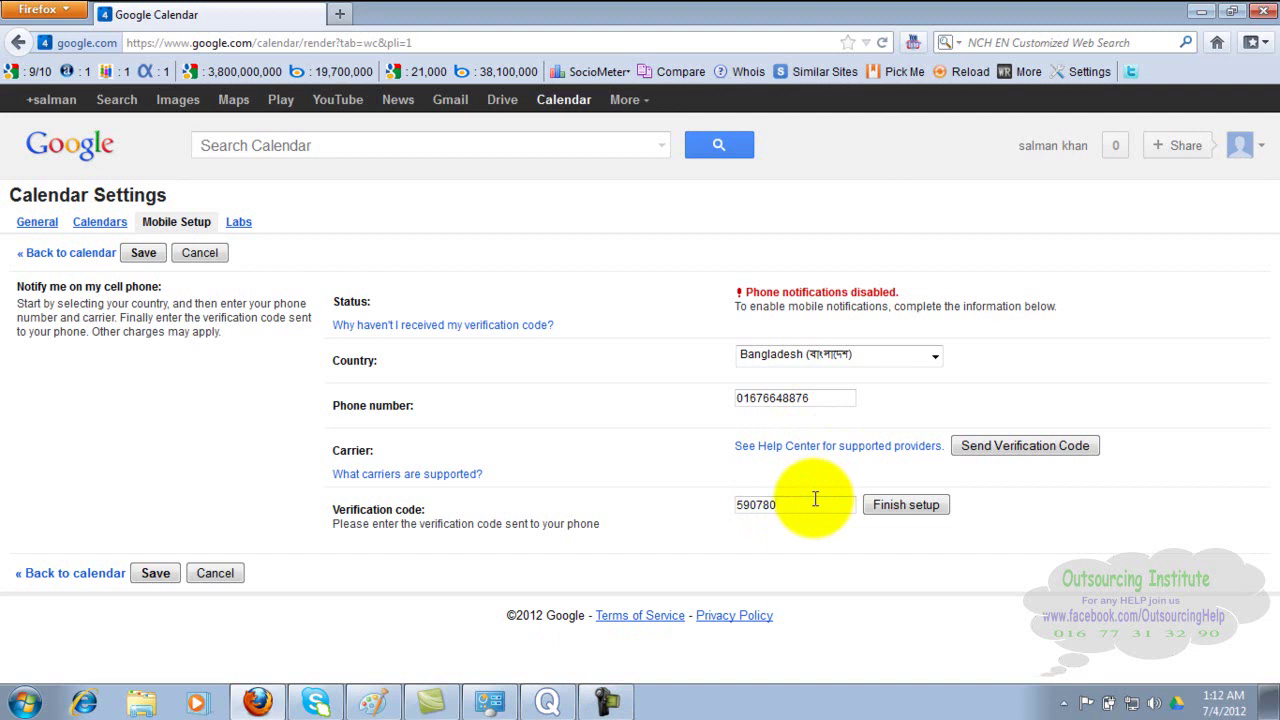
click(906, 505)
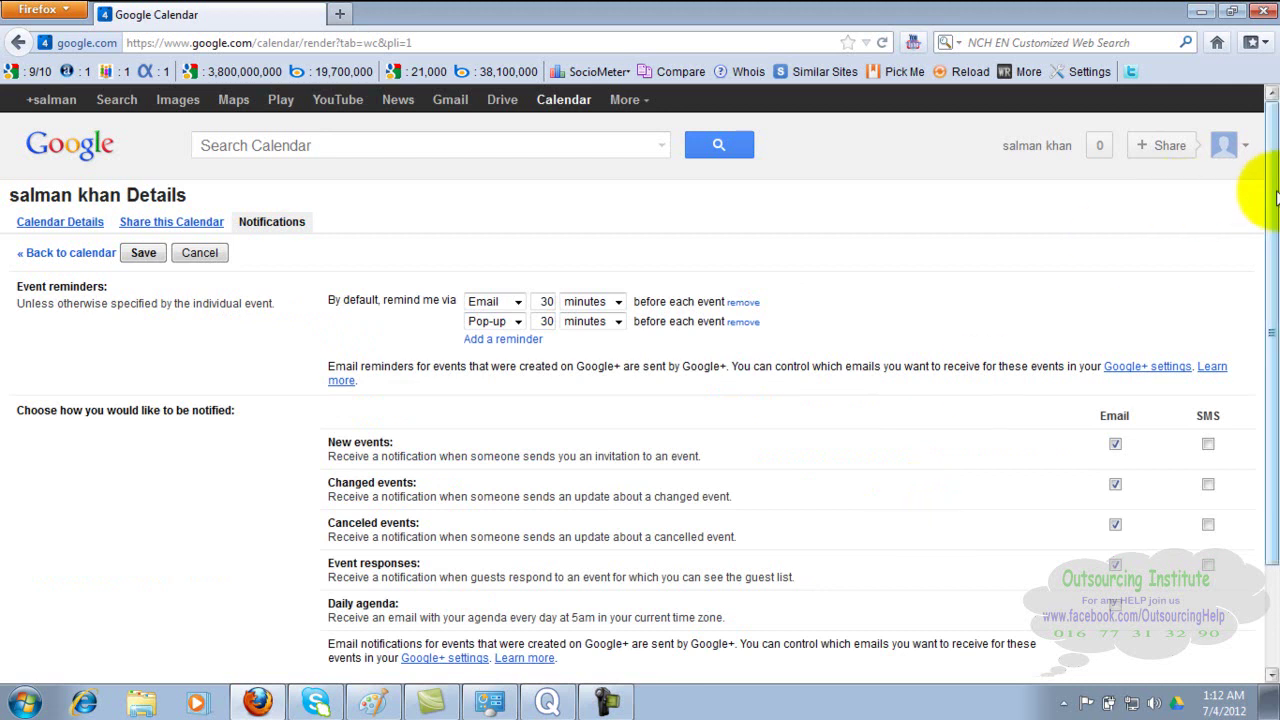
Save the notification settings to validate the phone number, then return to Paint
drag(1270, 192, 1270, 328)
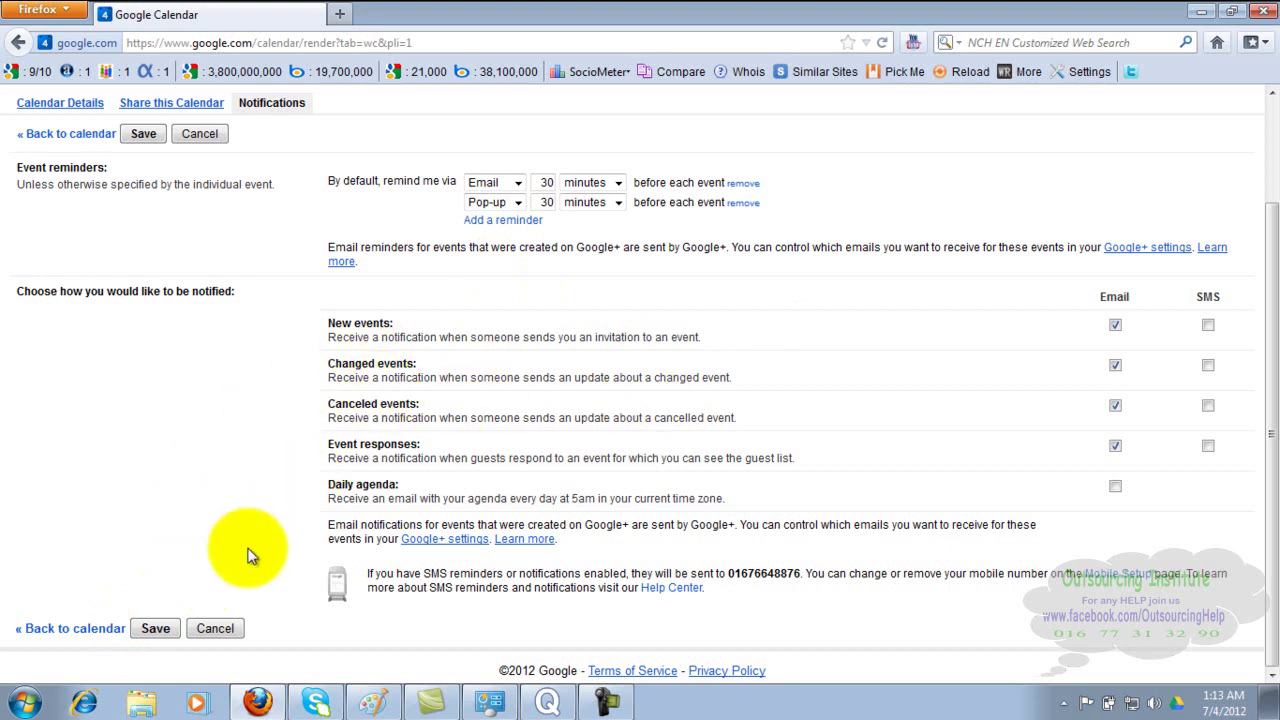
click(155, 630)
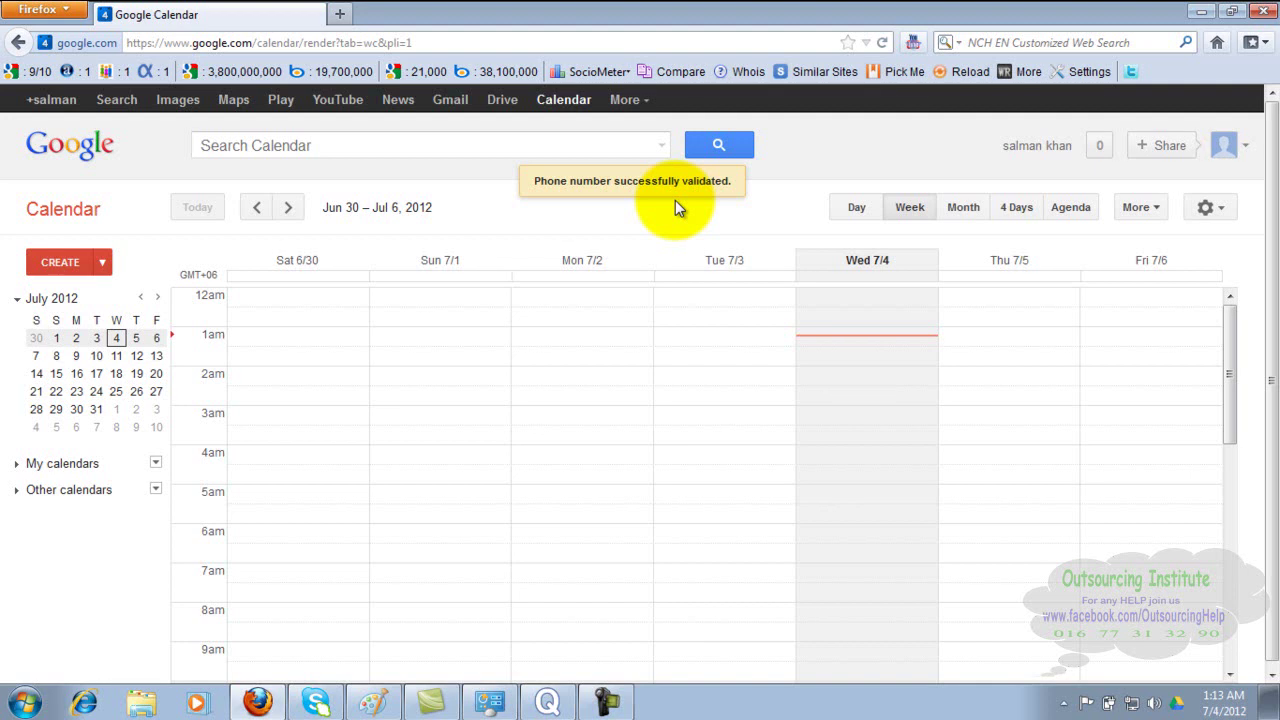
click(388, 705)
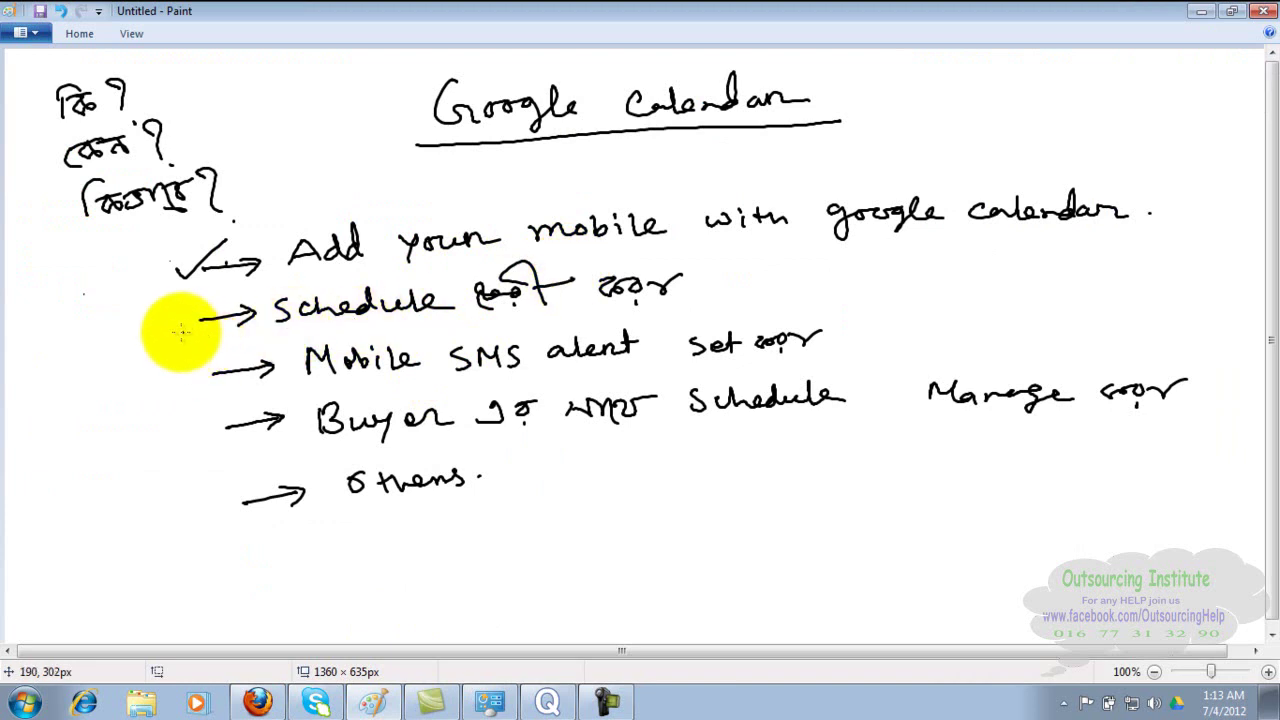
Tick the Schedule item in Paint and minimize Paint to show the calendar
mouse_move(172, 331)
mouse_down()
mouse_move(222, 299)
mouse_move(245, 258)
mouse_up()
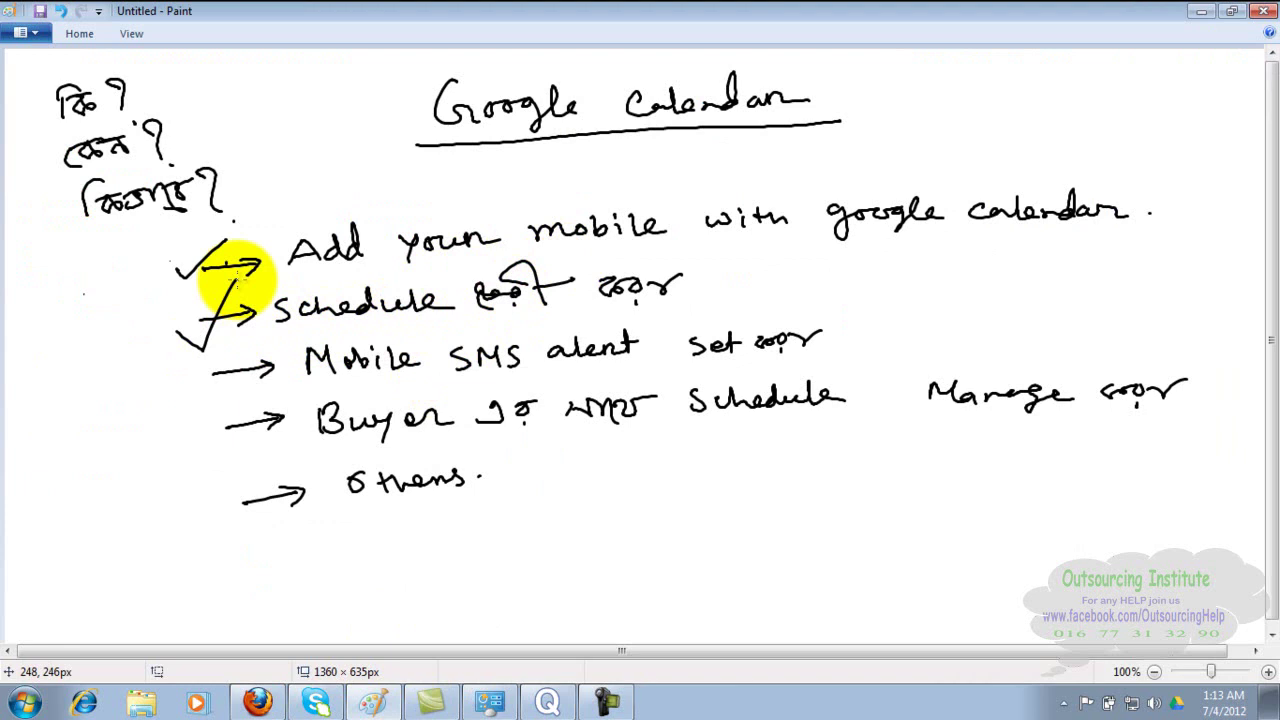
click(1200, 14)
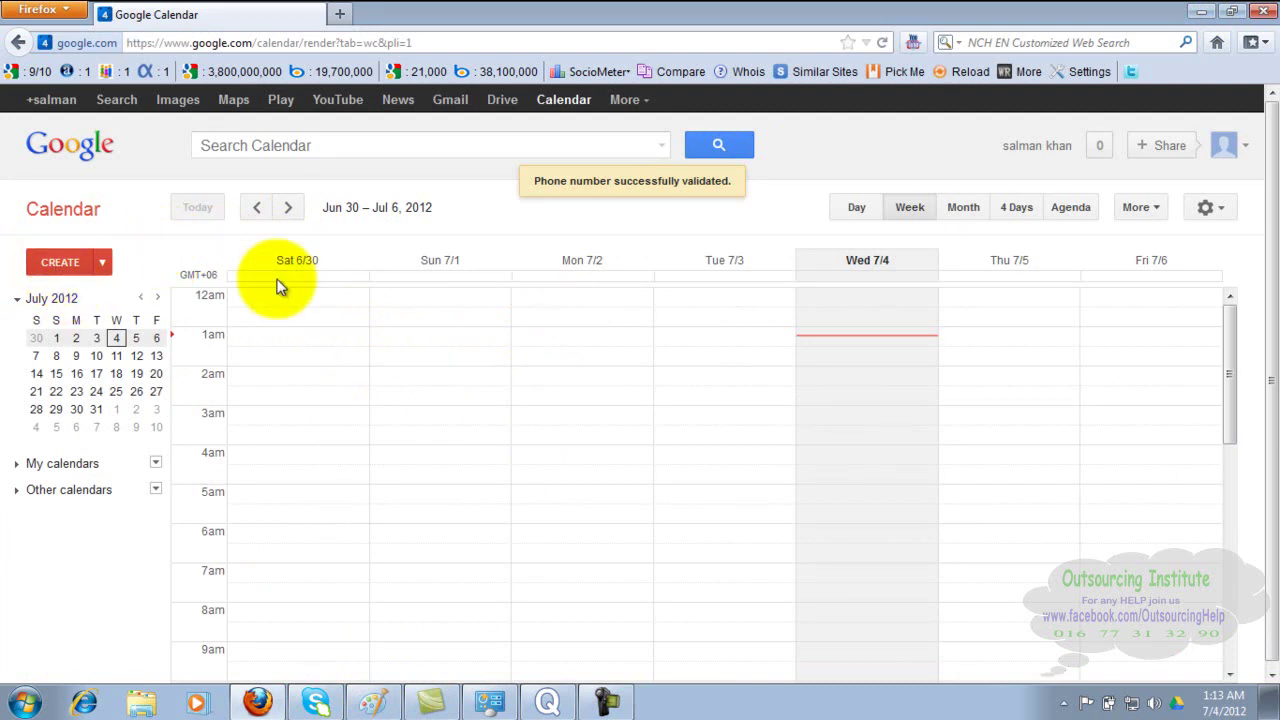
Switch to Month view and create a new event titled 'Karims Birthday'
click(965, 214)
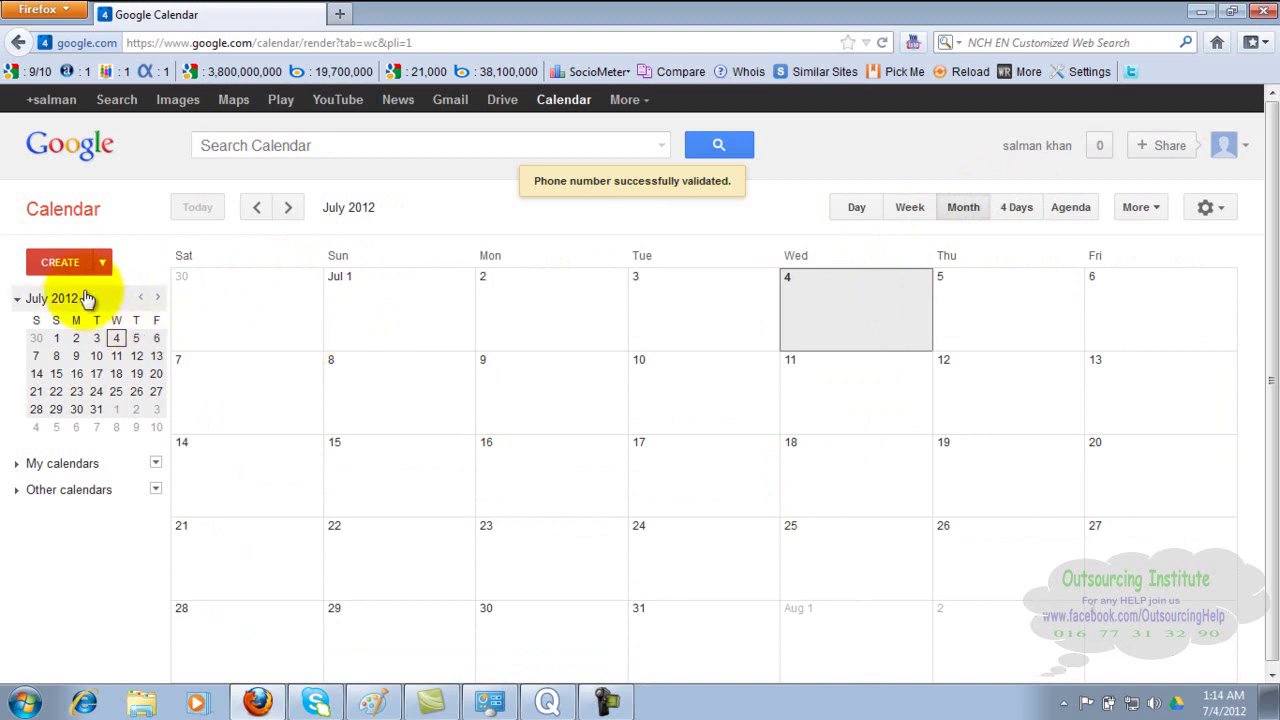
click(62, 268)
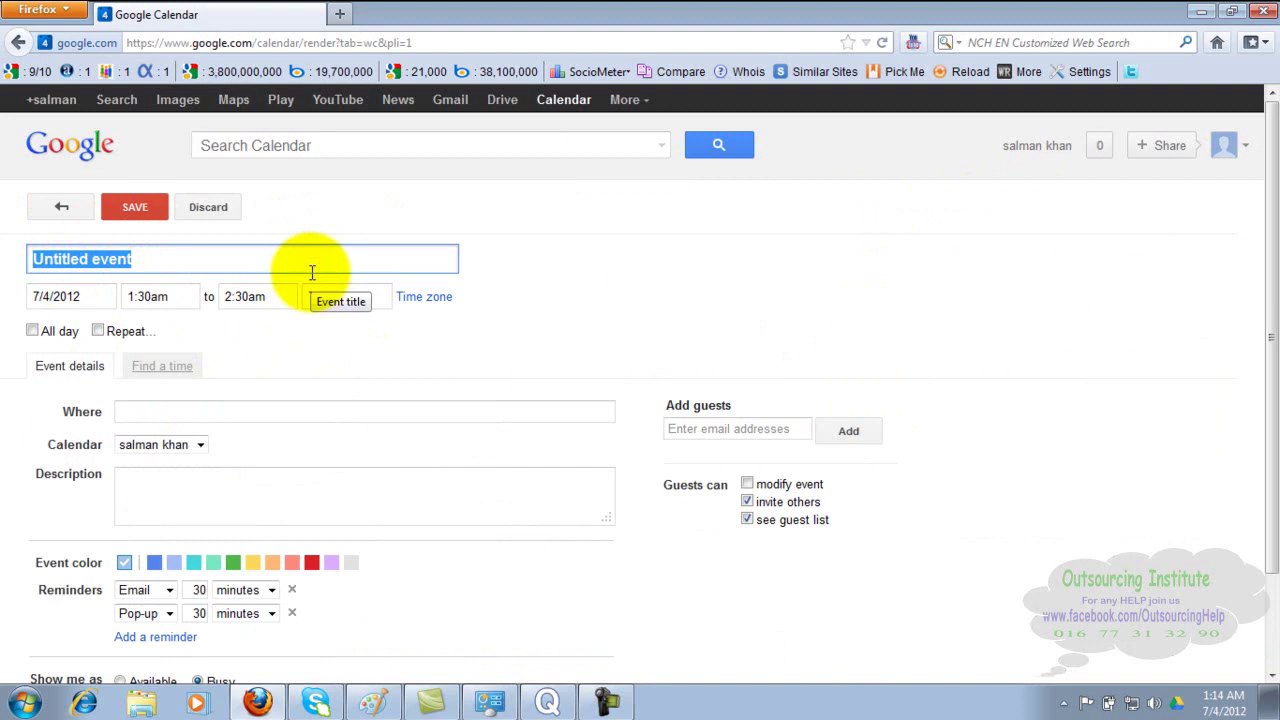
key(BackSpace)
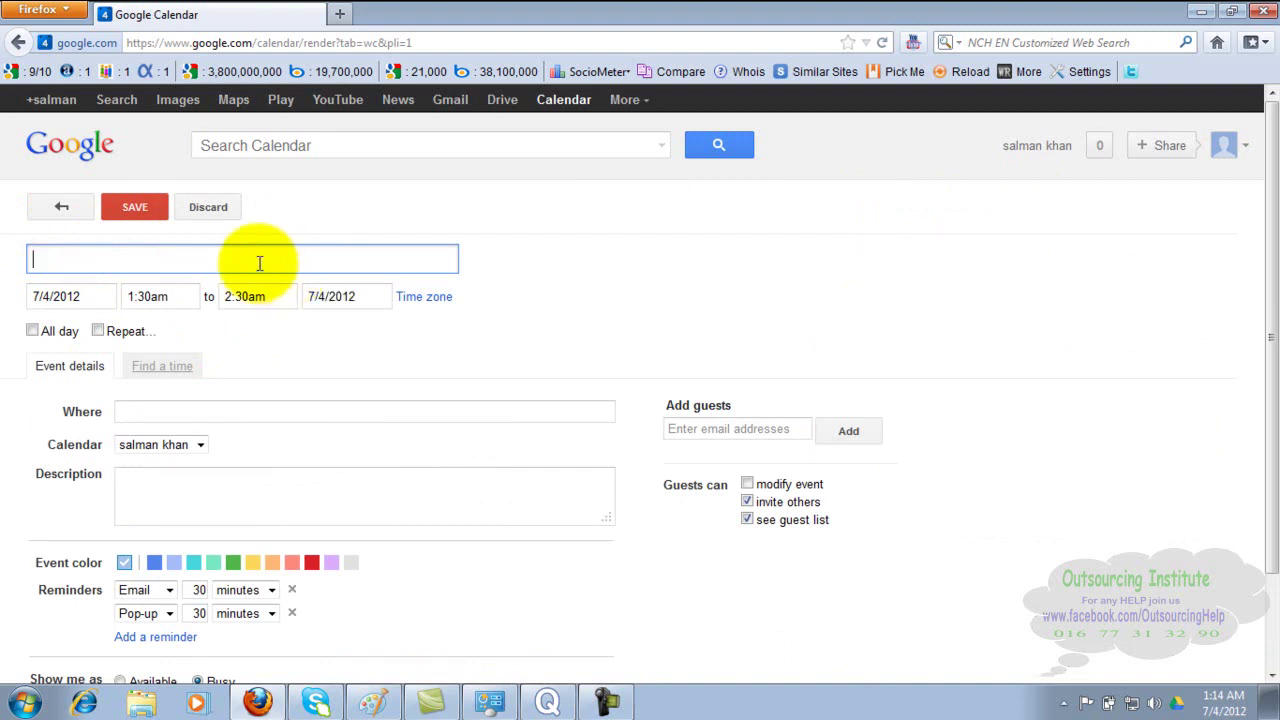
text(Karims Birthday)
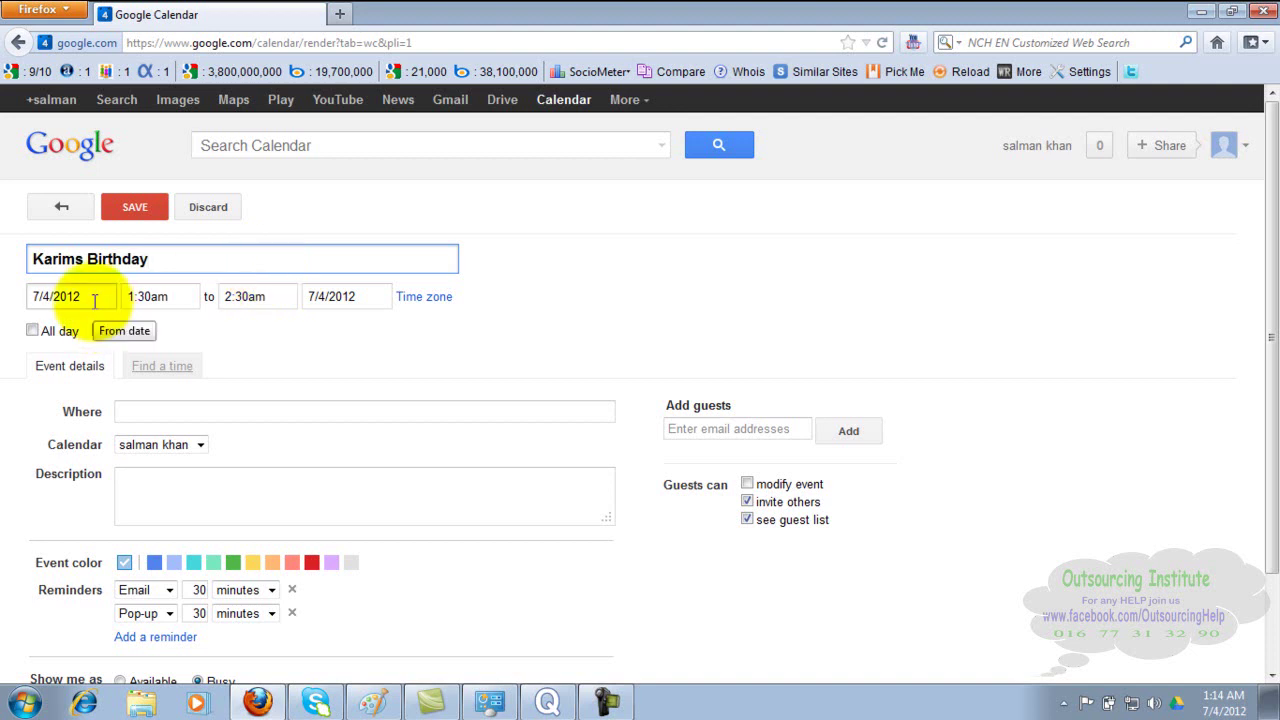
Change the event's start time to 1:40am
click(178, 294)
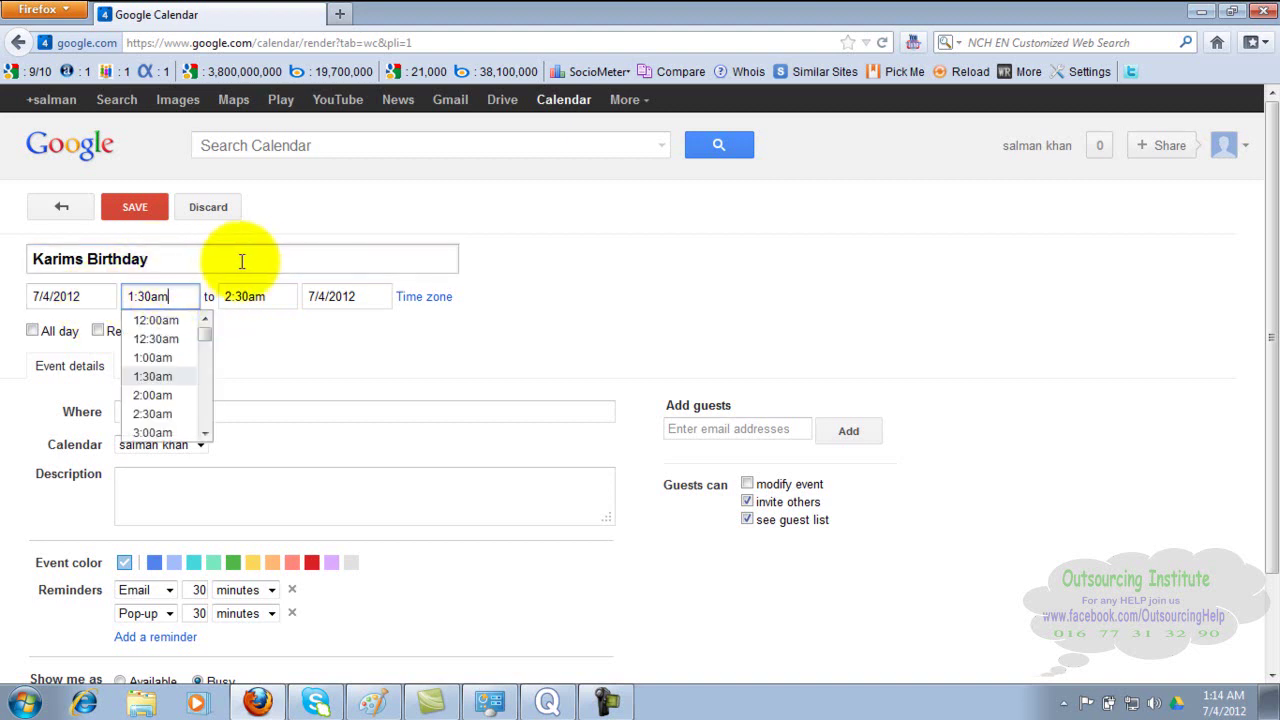
click(328, 205)
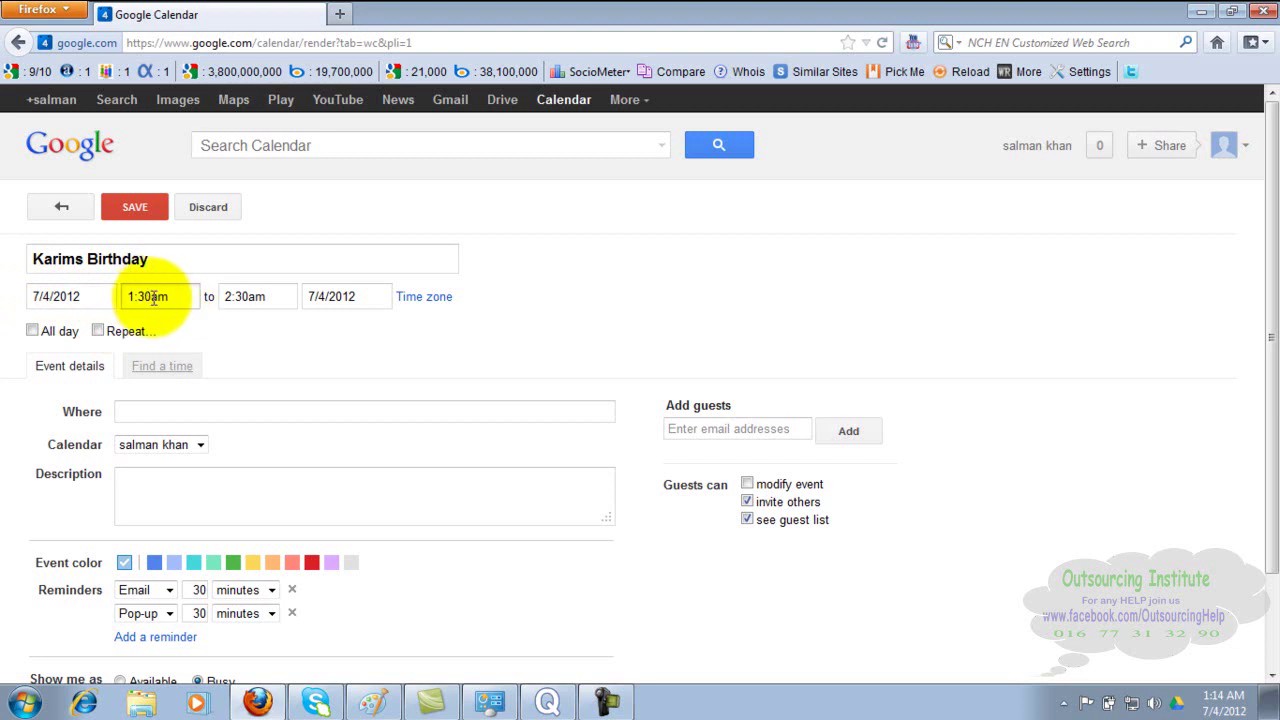
click(152, 296)
click(152, 296)
key(BackSpace)
text(40)
click(252, 355)
Fill the Where and Description fields with placeholder text, keeping the existing calendar
click(207, 416)
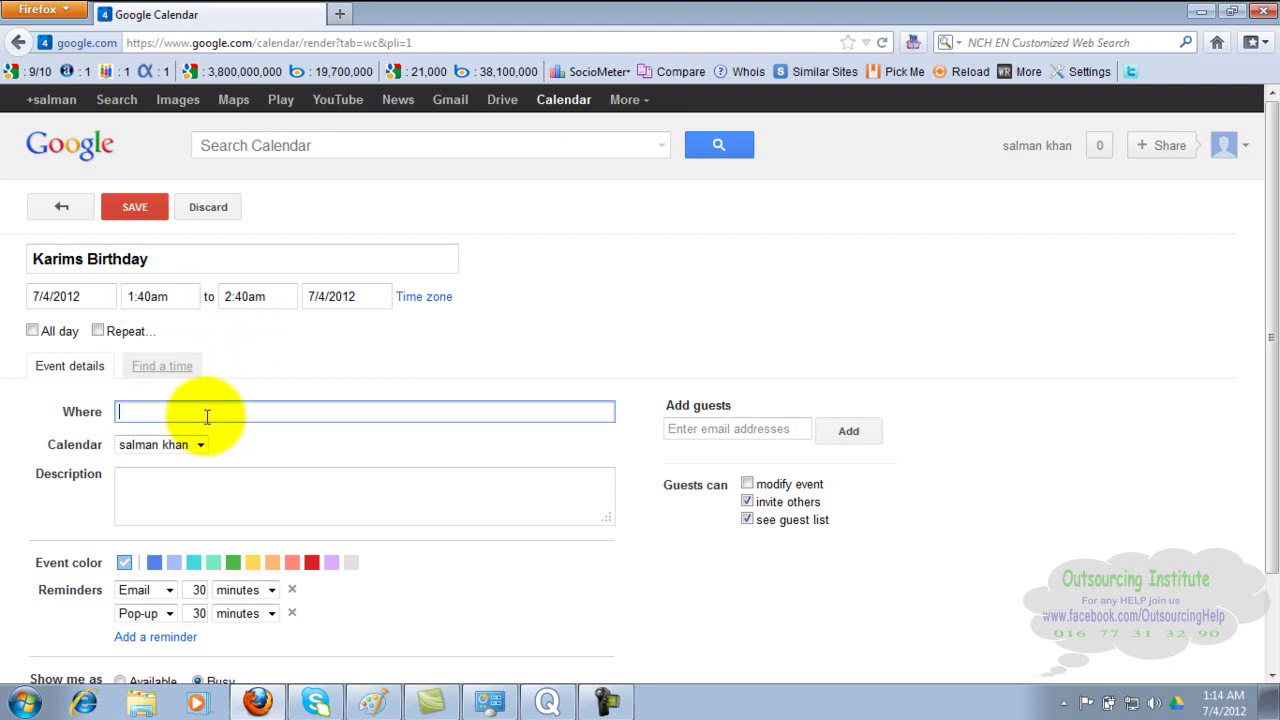
text(;sklfd;alkfj;lk)
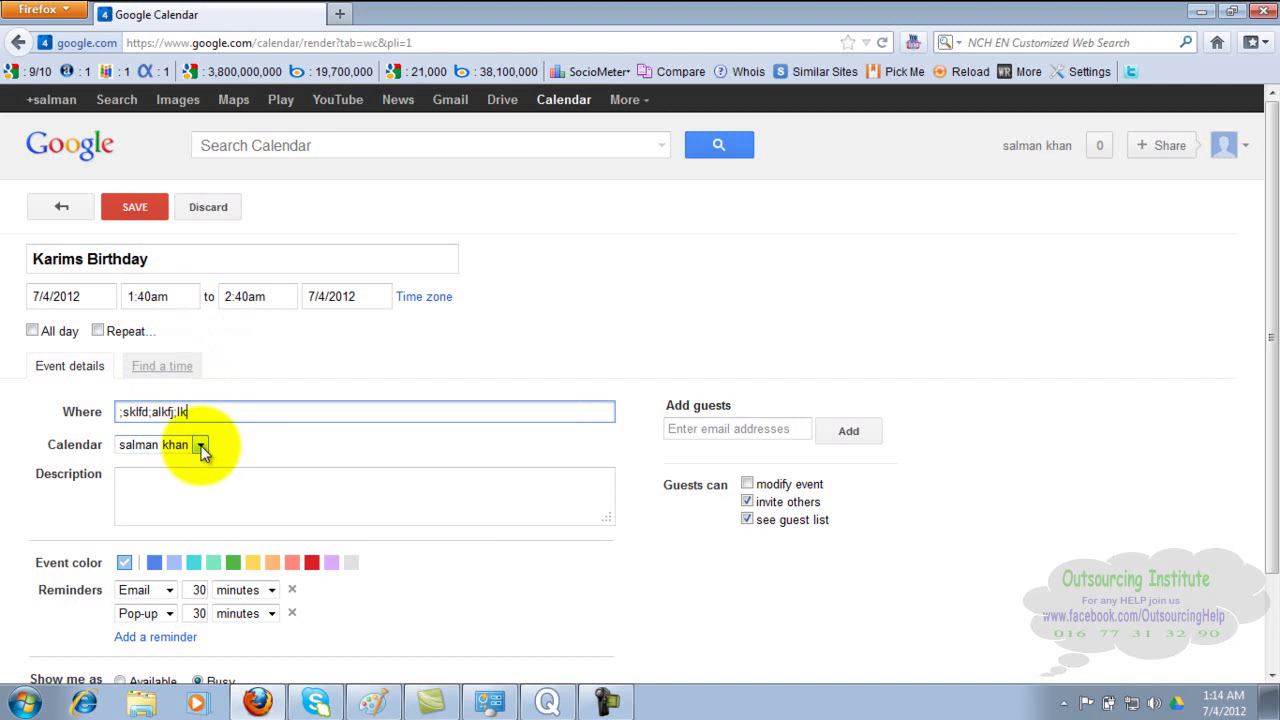
click(211, 446)
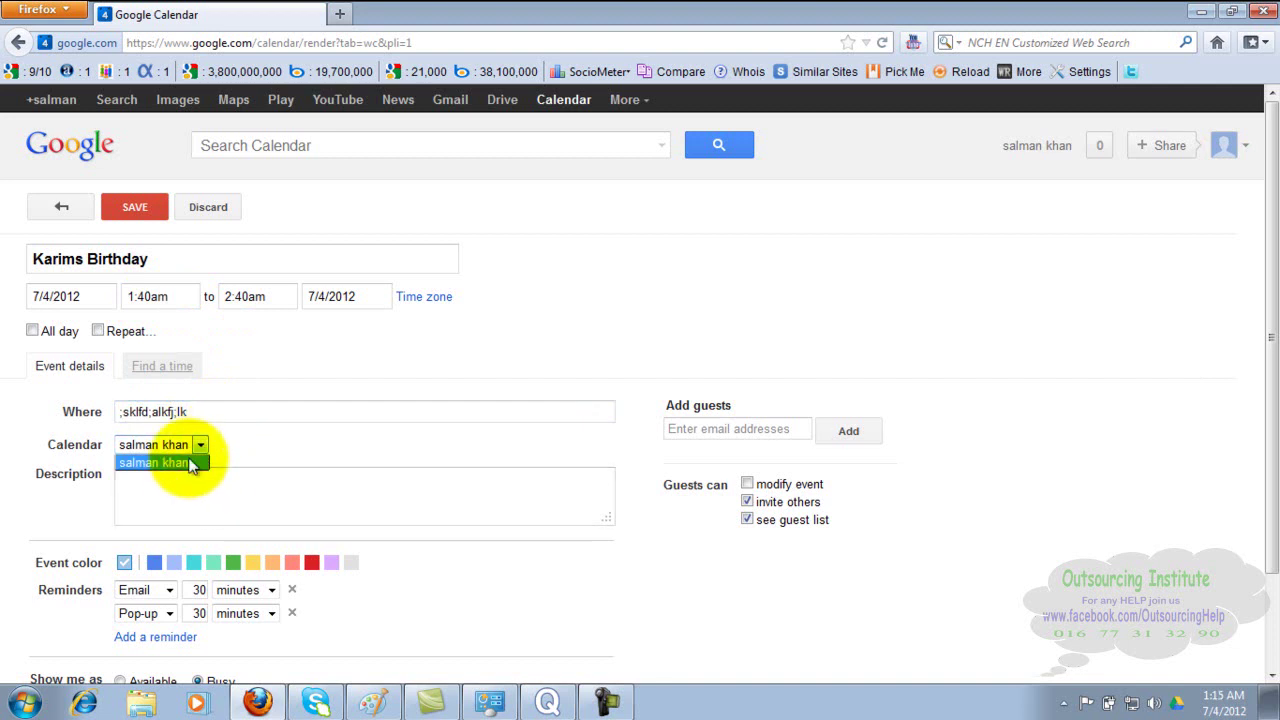
click(196, 463)
click(193, 484)
text(asojdf;lkajsf;lkajsf;dlk)
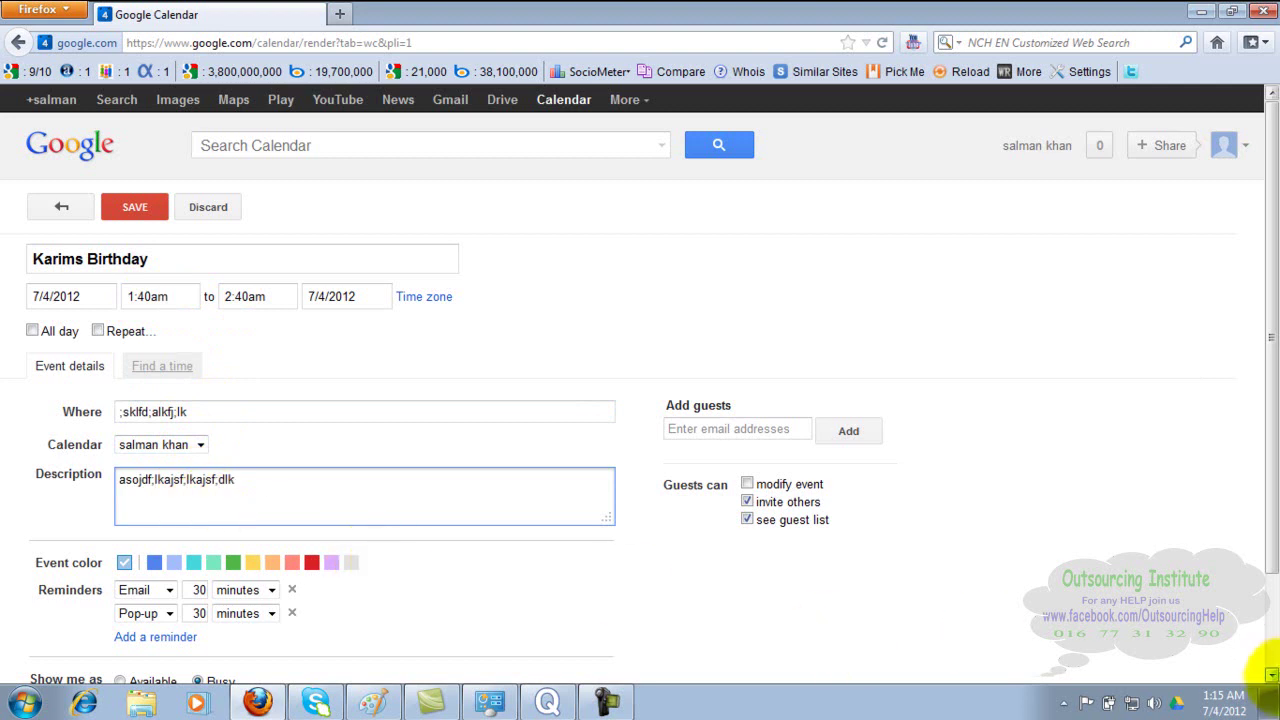
Add a third reminder and switch all three reminders to SMS
click(1273, 677)
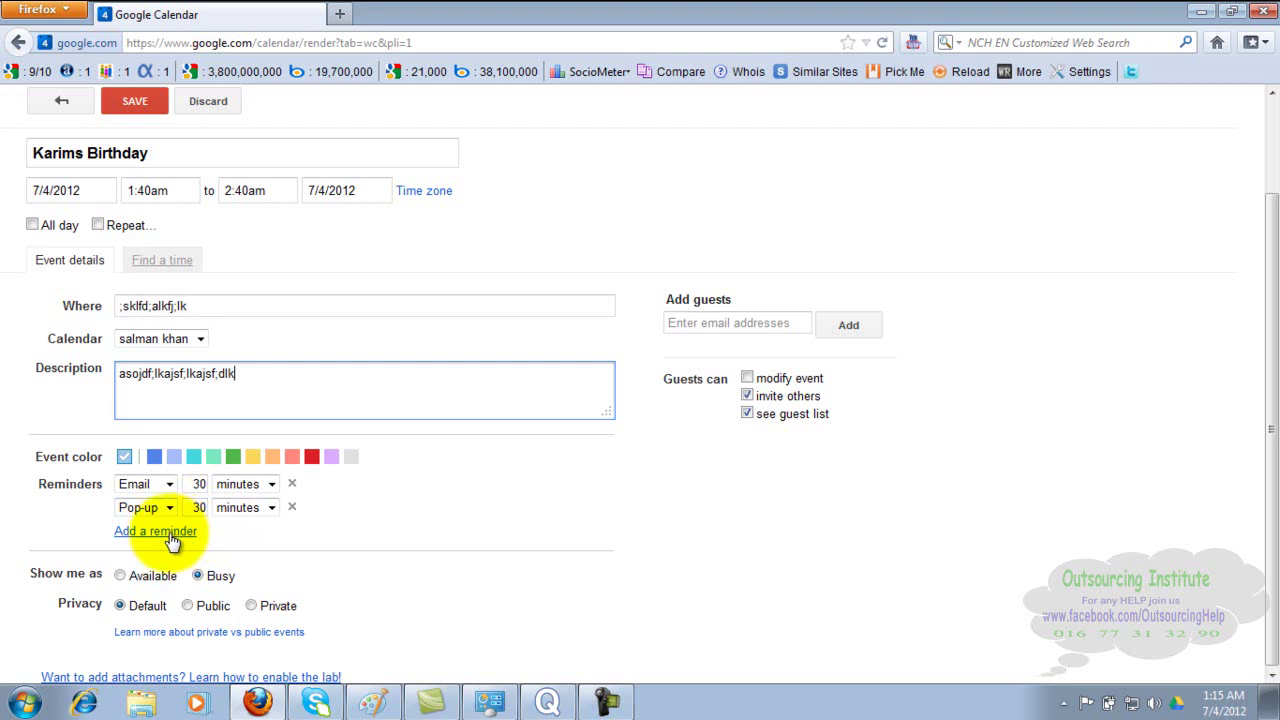
click(172, 533)
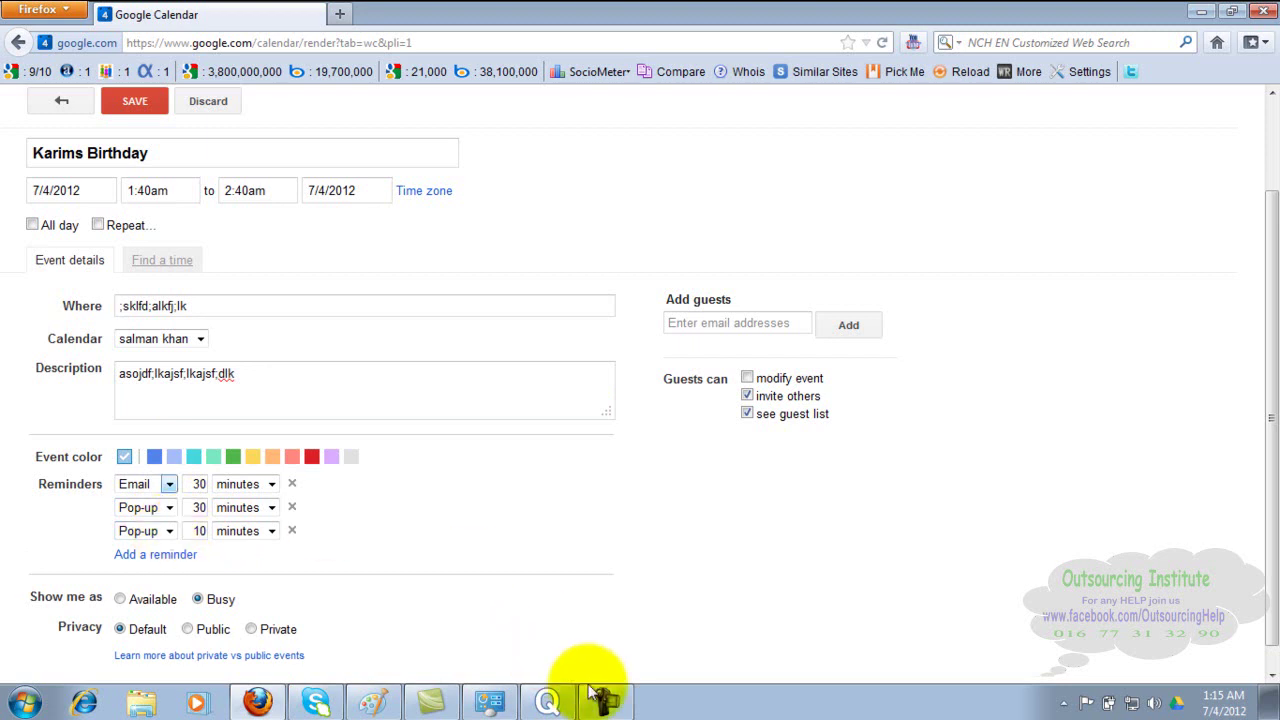
click(170, 487)
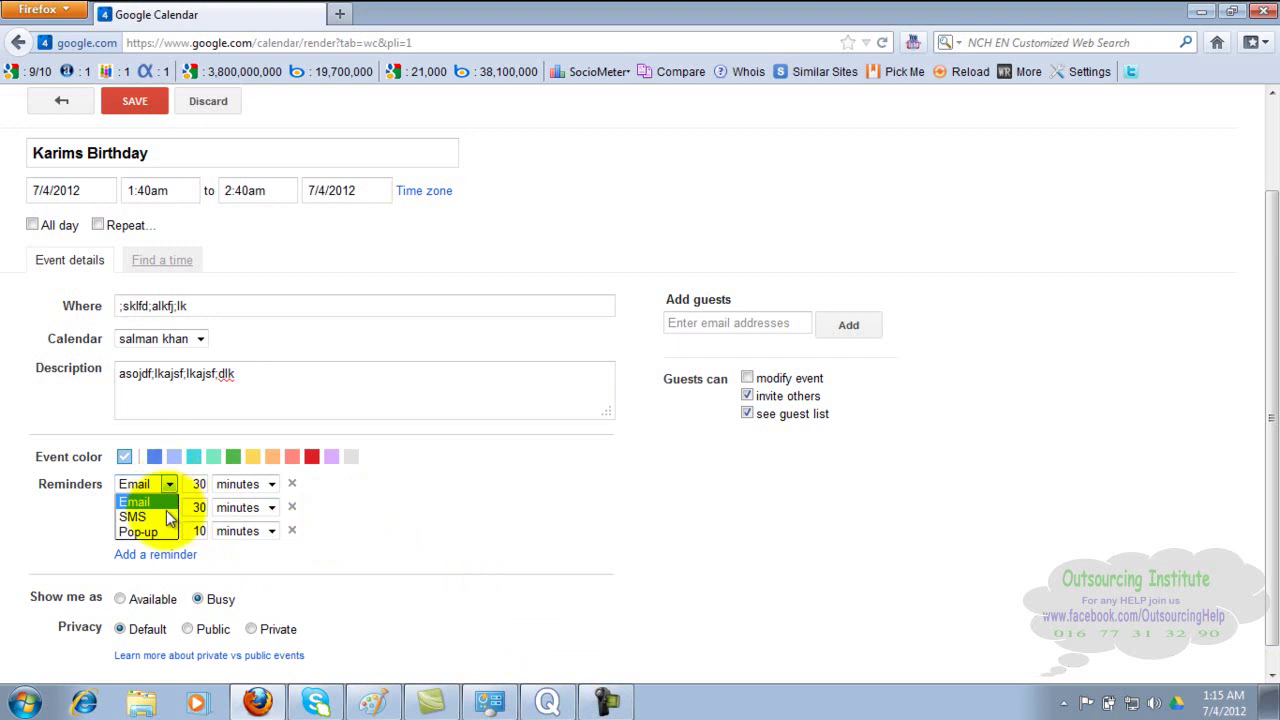
click(168, 513)
click(170, 509)
click(168, 547)
click(168, 532)
click(168, 564)
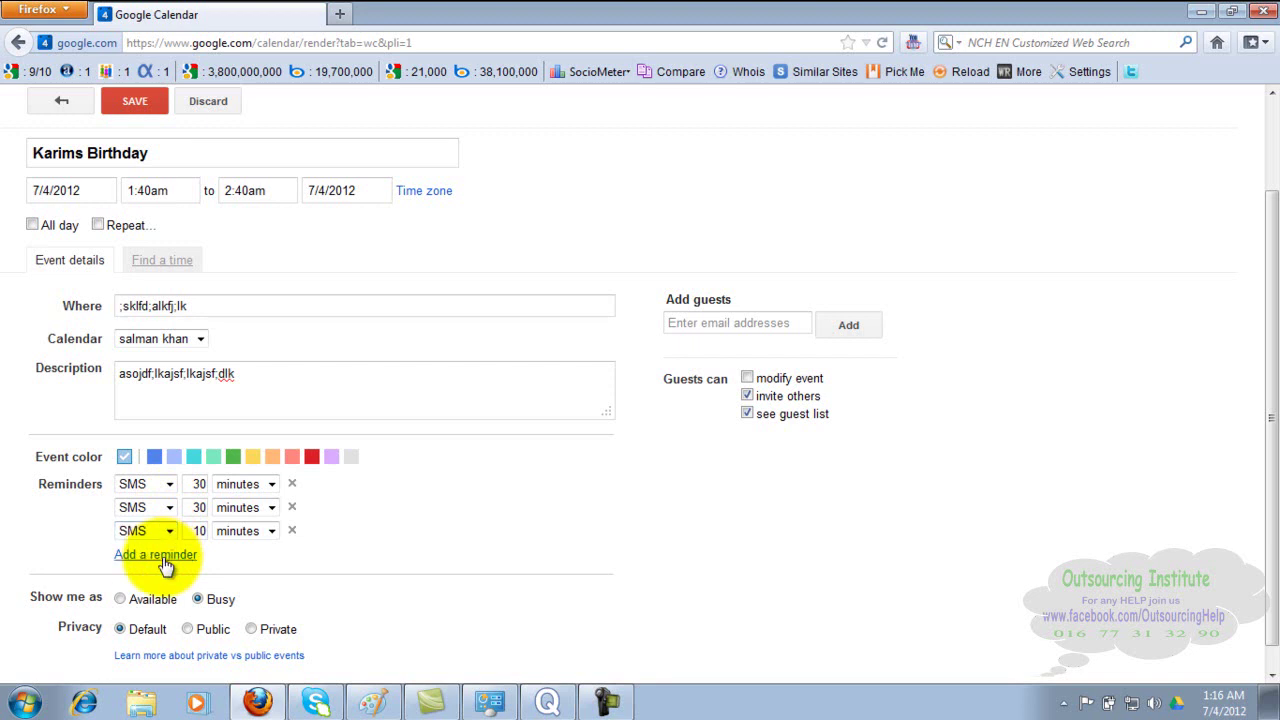
Set the first two SMS reminders to 5 and 4 minutes
click(199, 484)
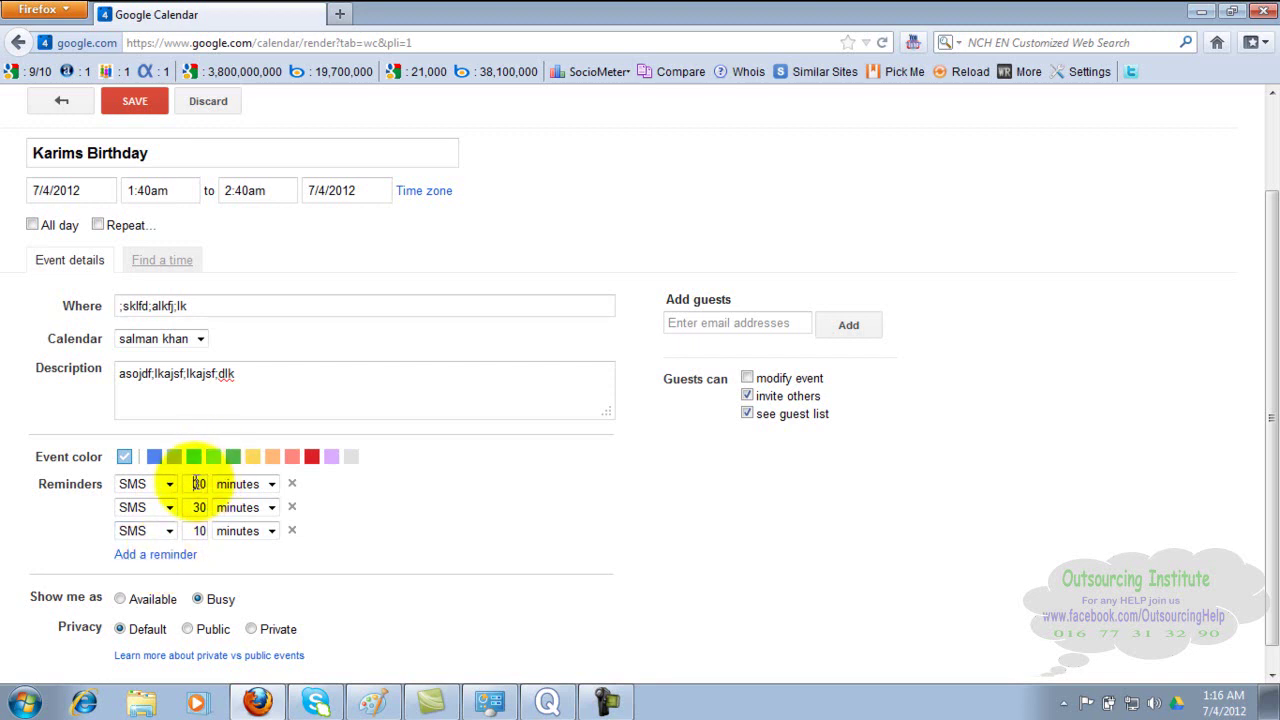
drag(194, 484, 207, 484)
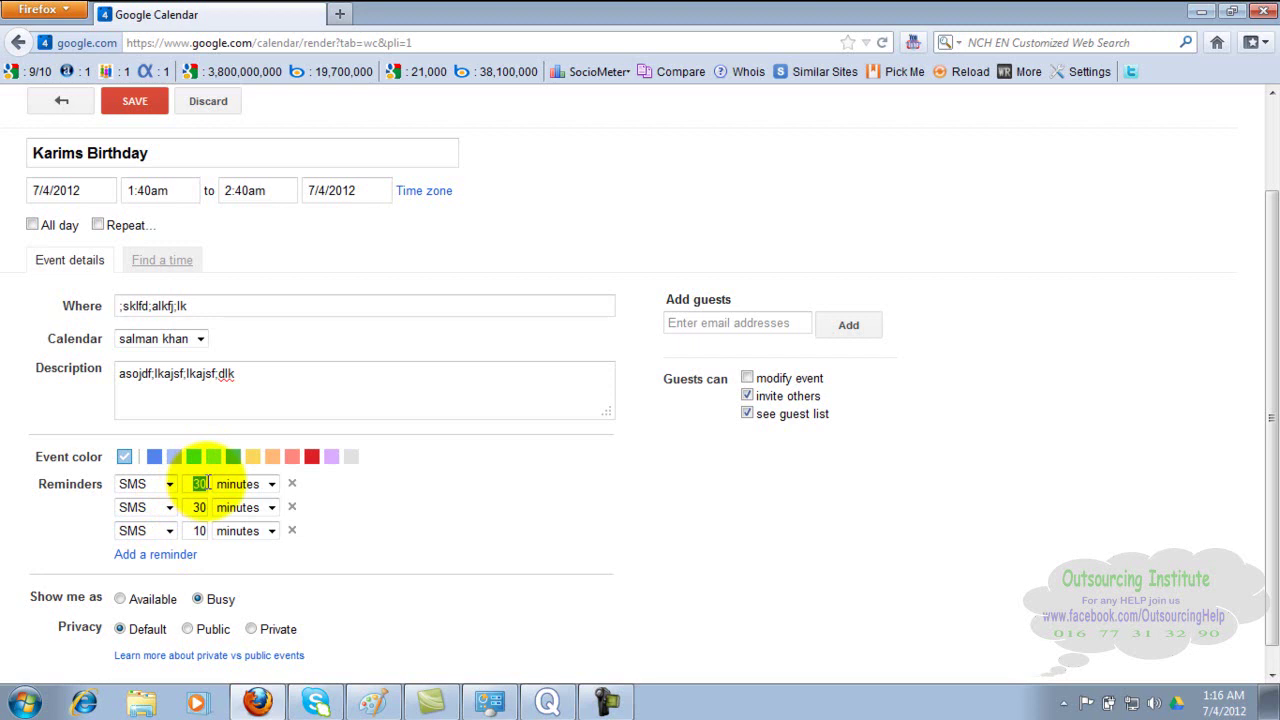
text(5)
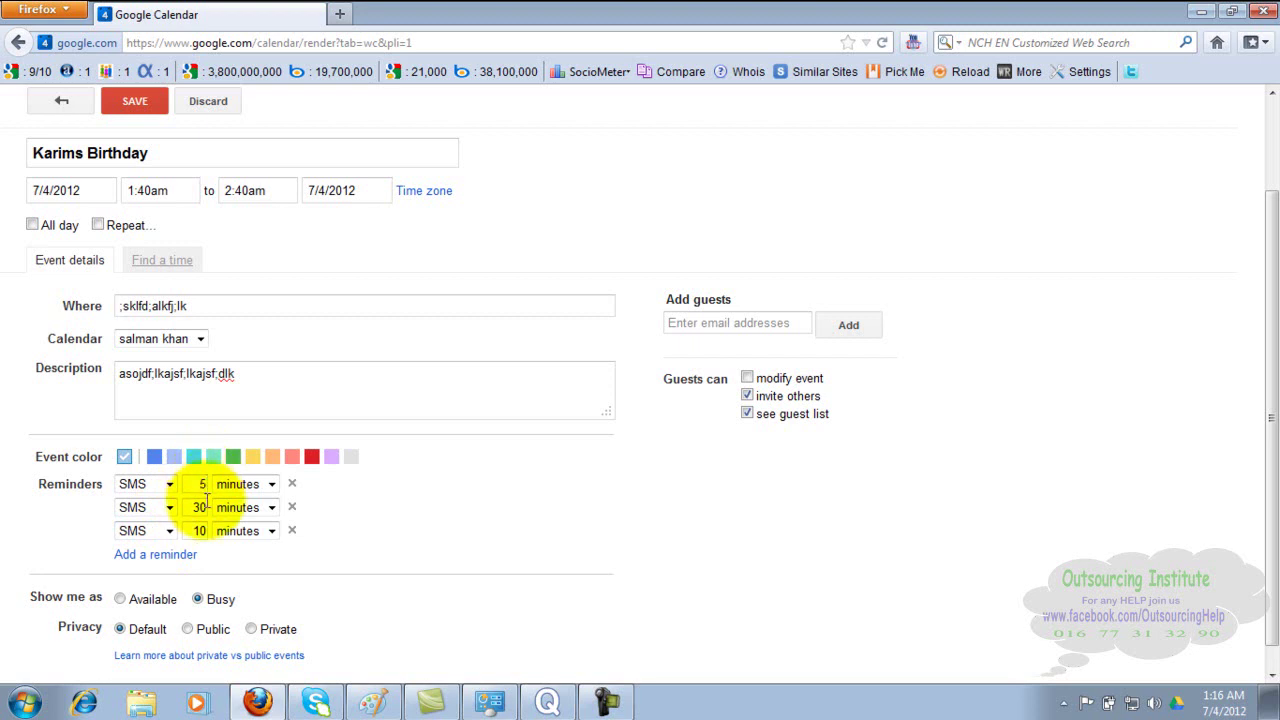
drag(195, 507, 218, 510)
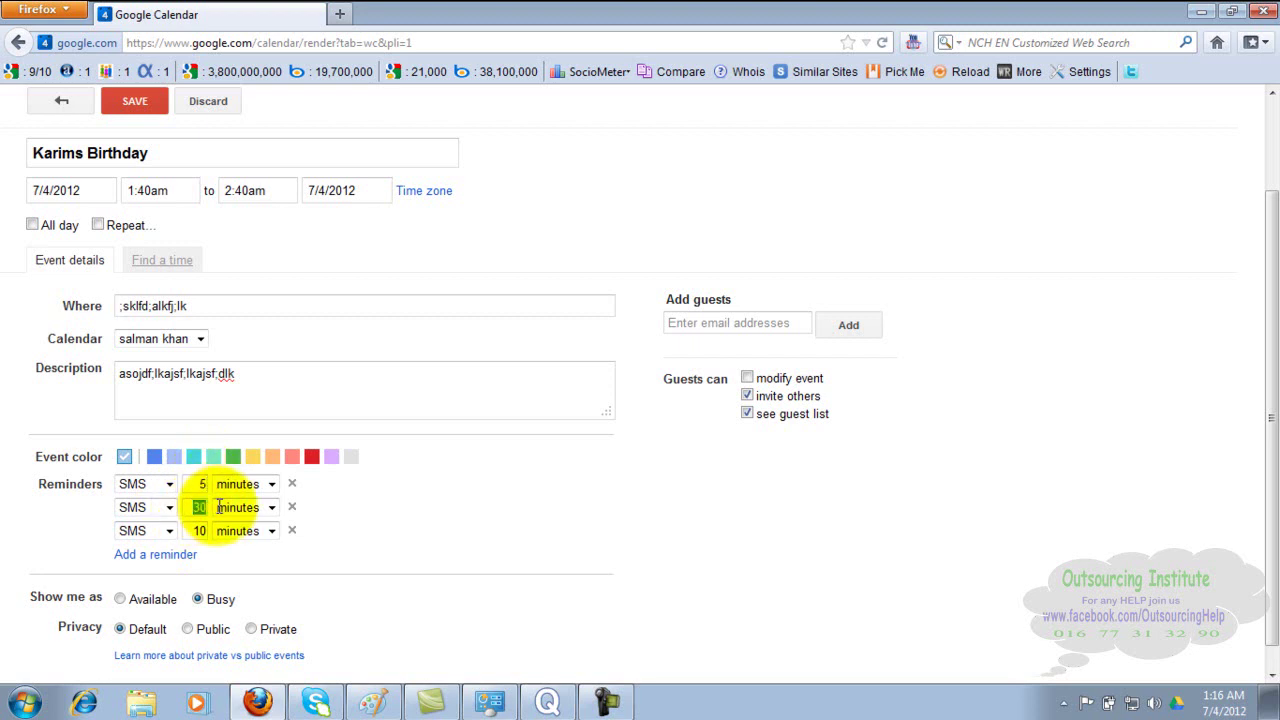
text(4)
drag(195, 531, 229, 531)
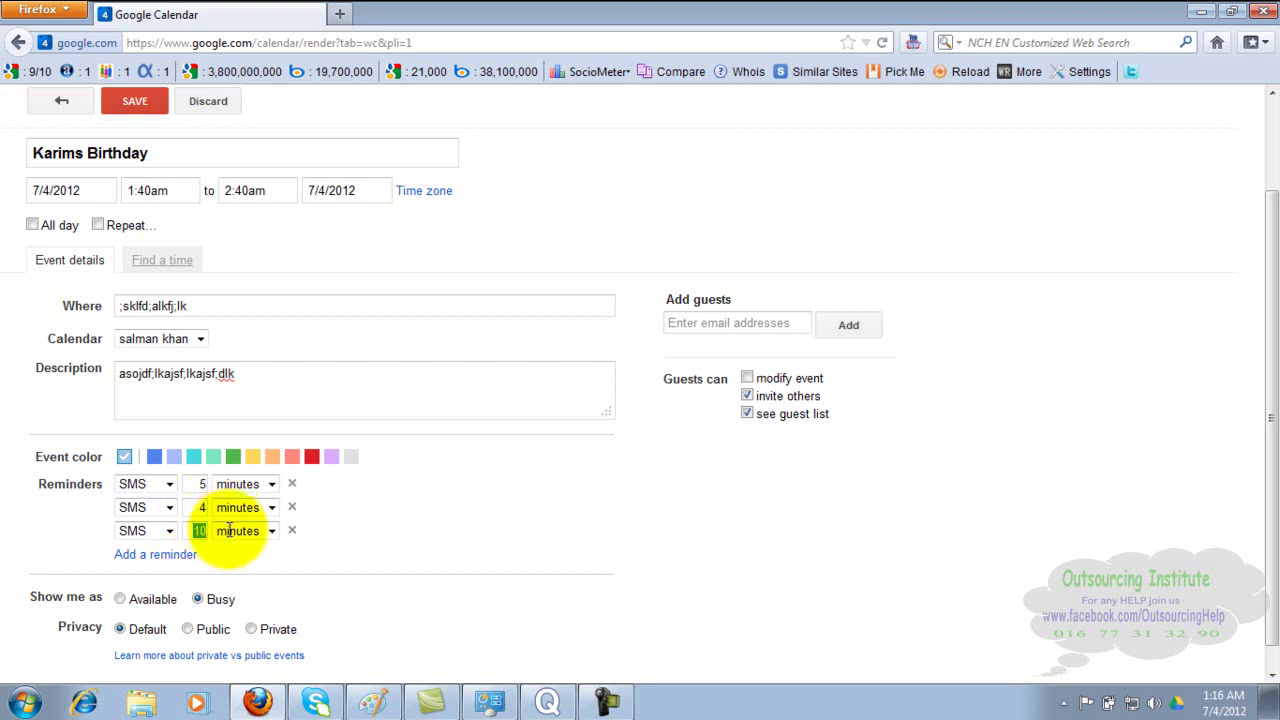
Set the third reminder to 2 minutes and add a fourth SMS reminder at 1 minute
text(2)
click(184, 557)
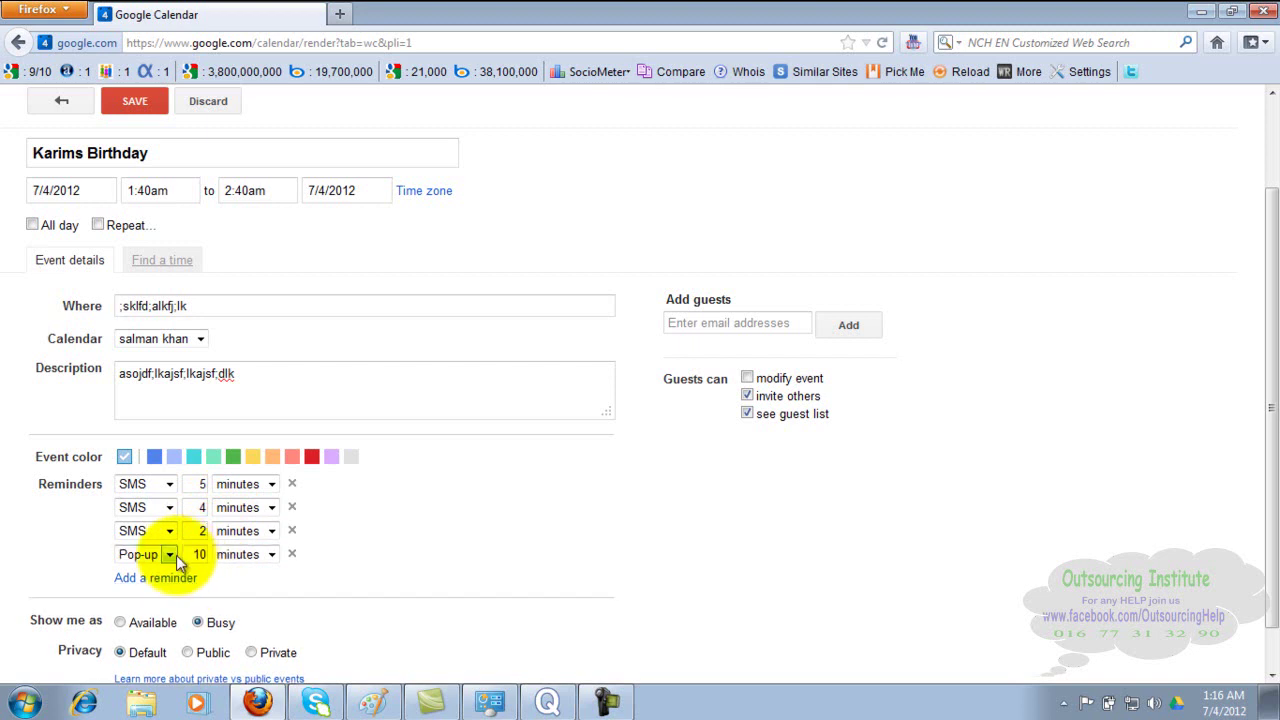
click(170, 555)
click(158, 587)
double_click(198, 554)
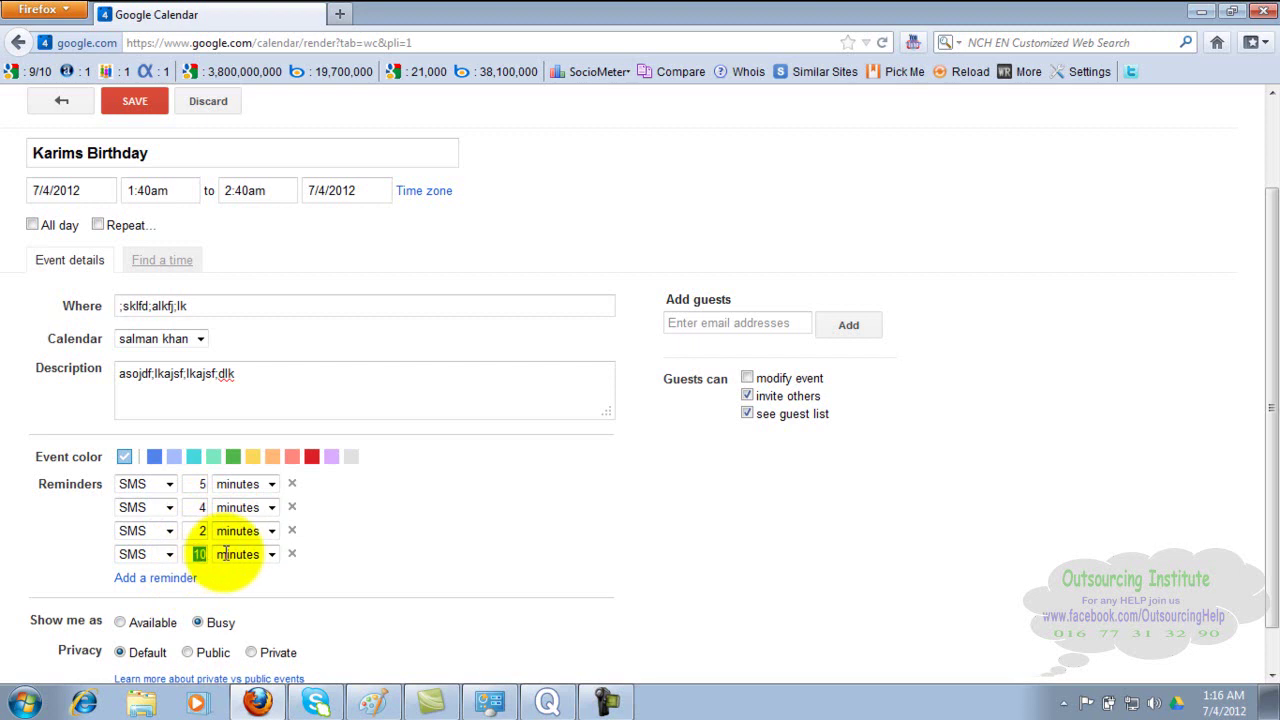
text(1)
Add a fifth reminder as an SMS 6 minutes before the event
click(160, 578)
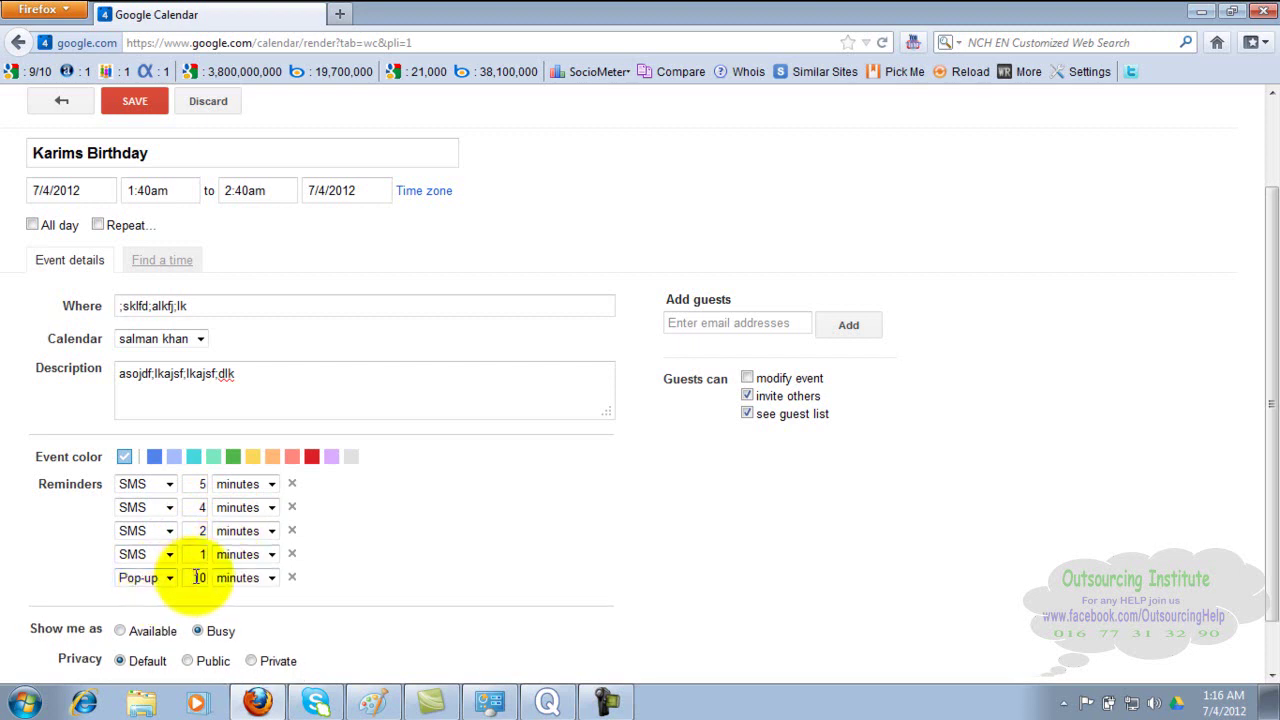
double_click(199, 577)
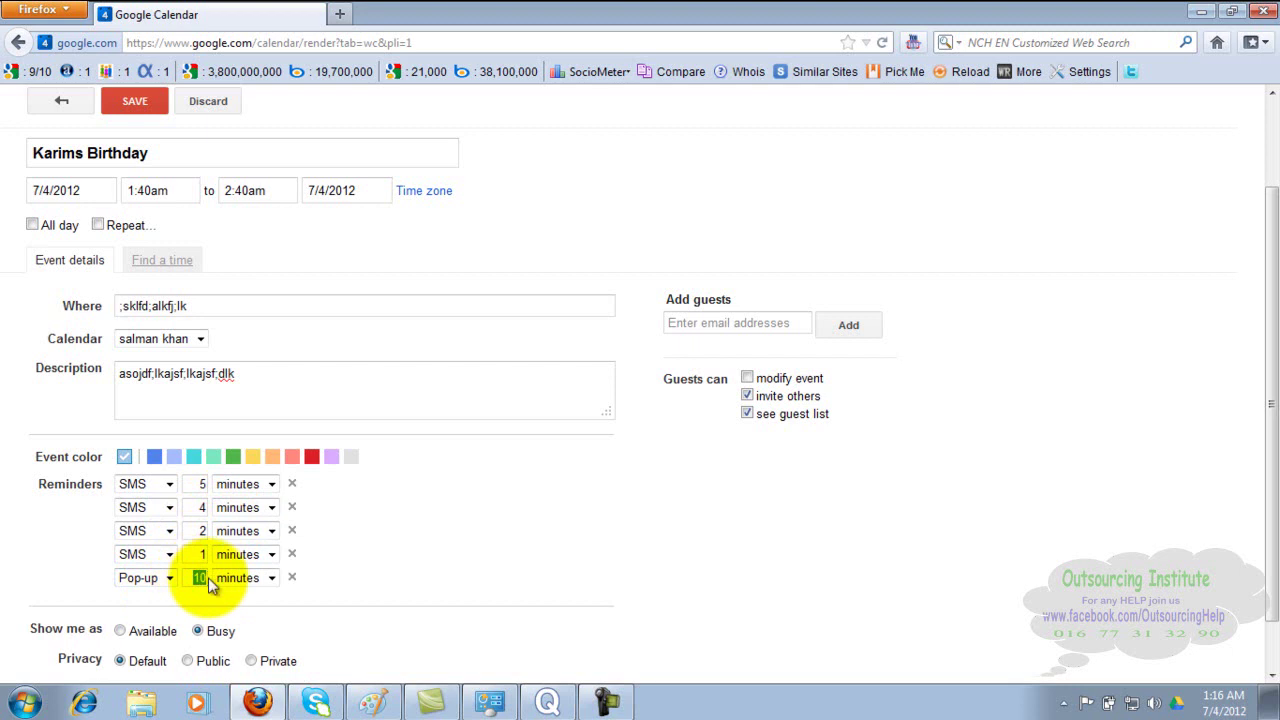
text(6)
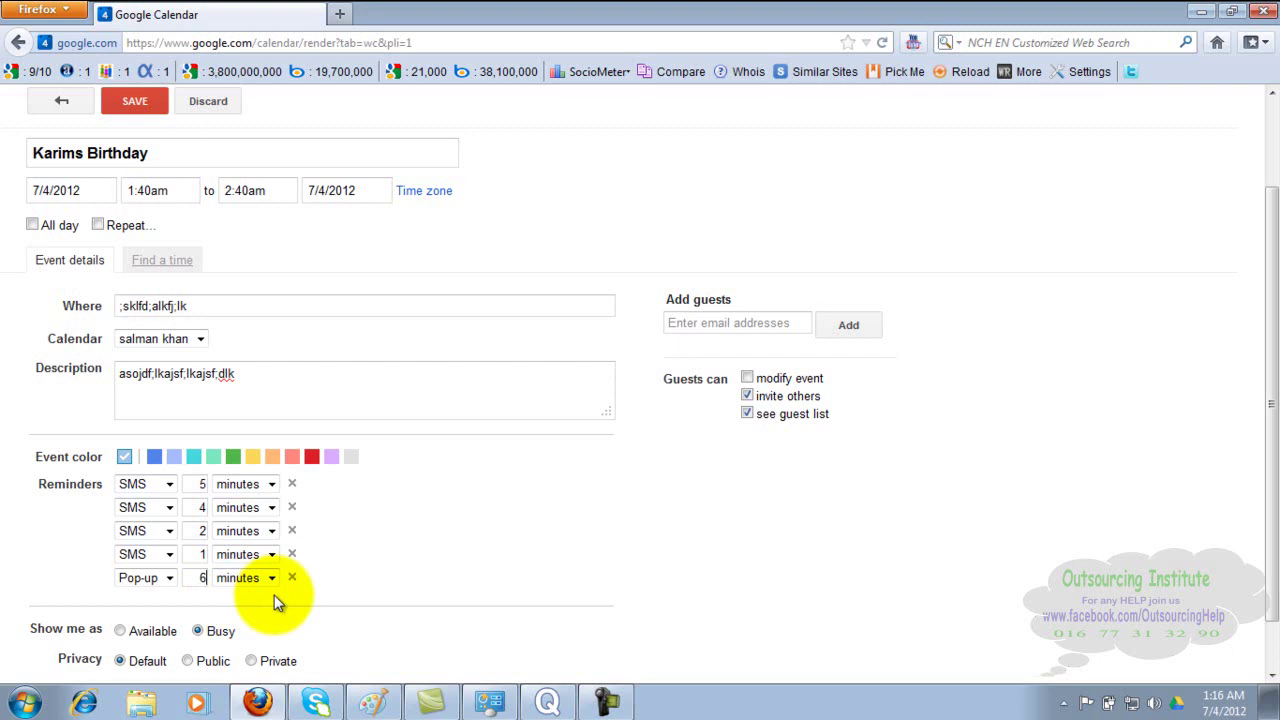
click(170, 579)
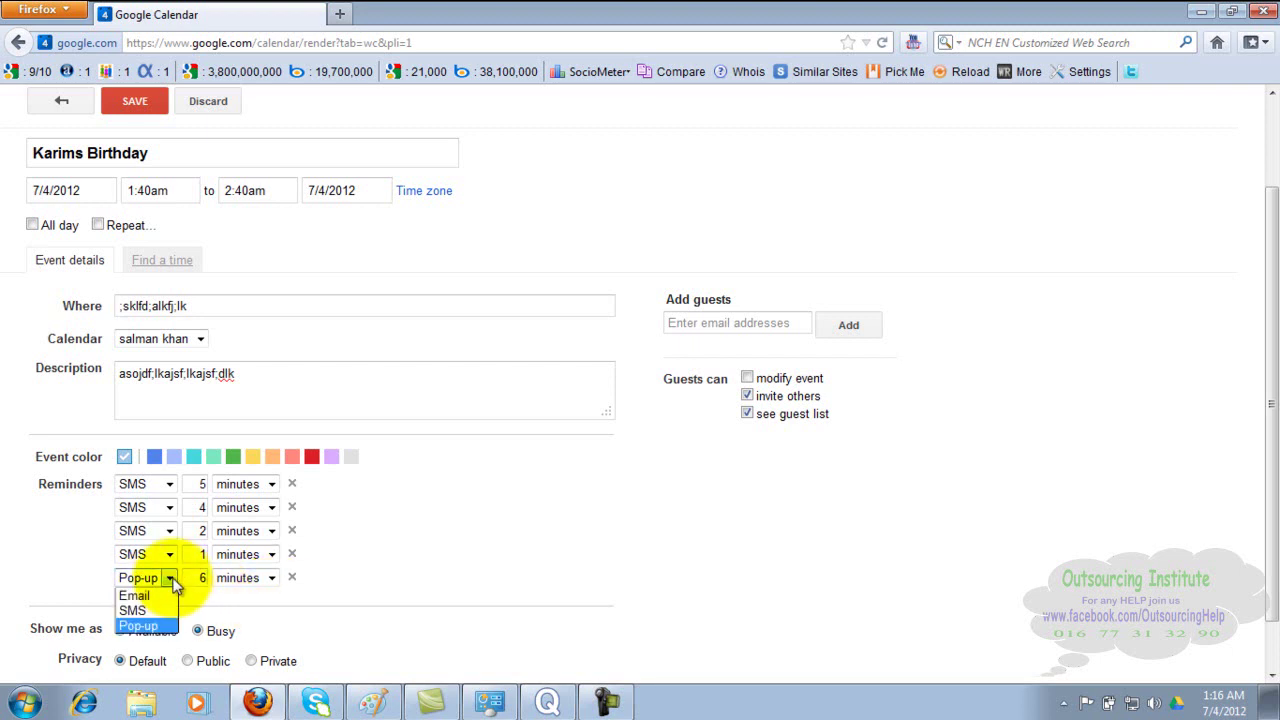
click(167, 608)
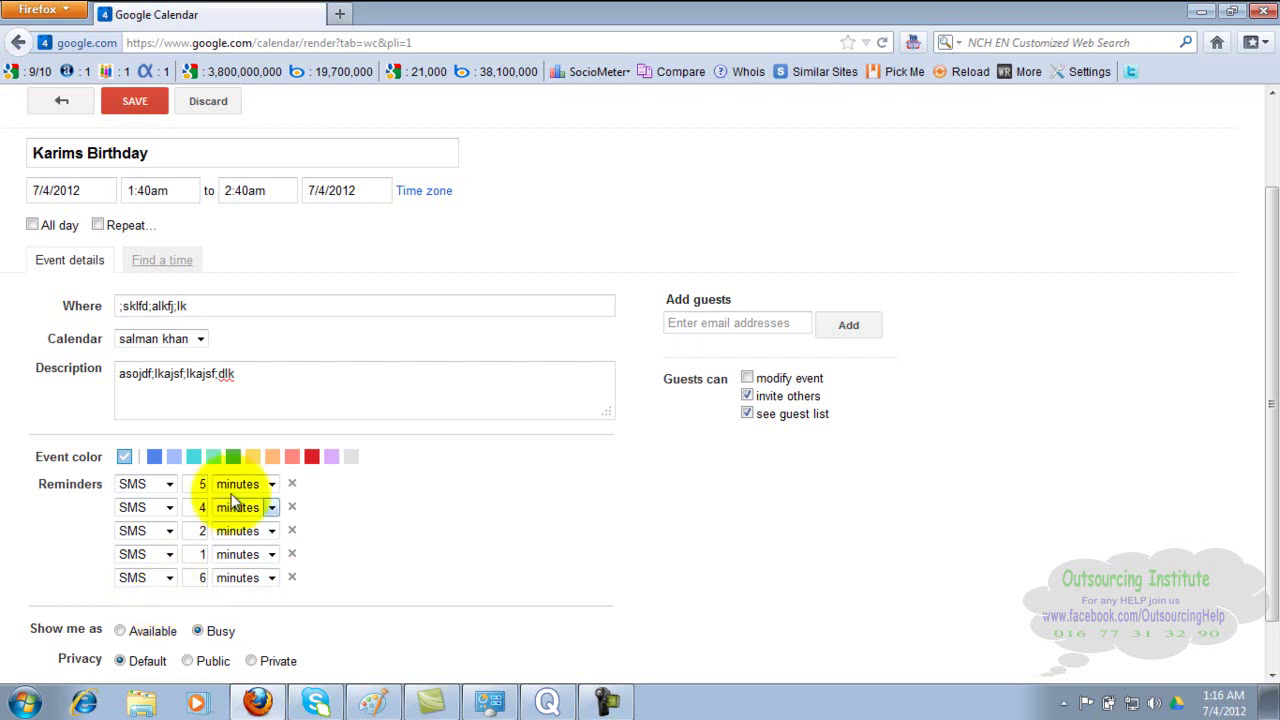
click(273, 484)
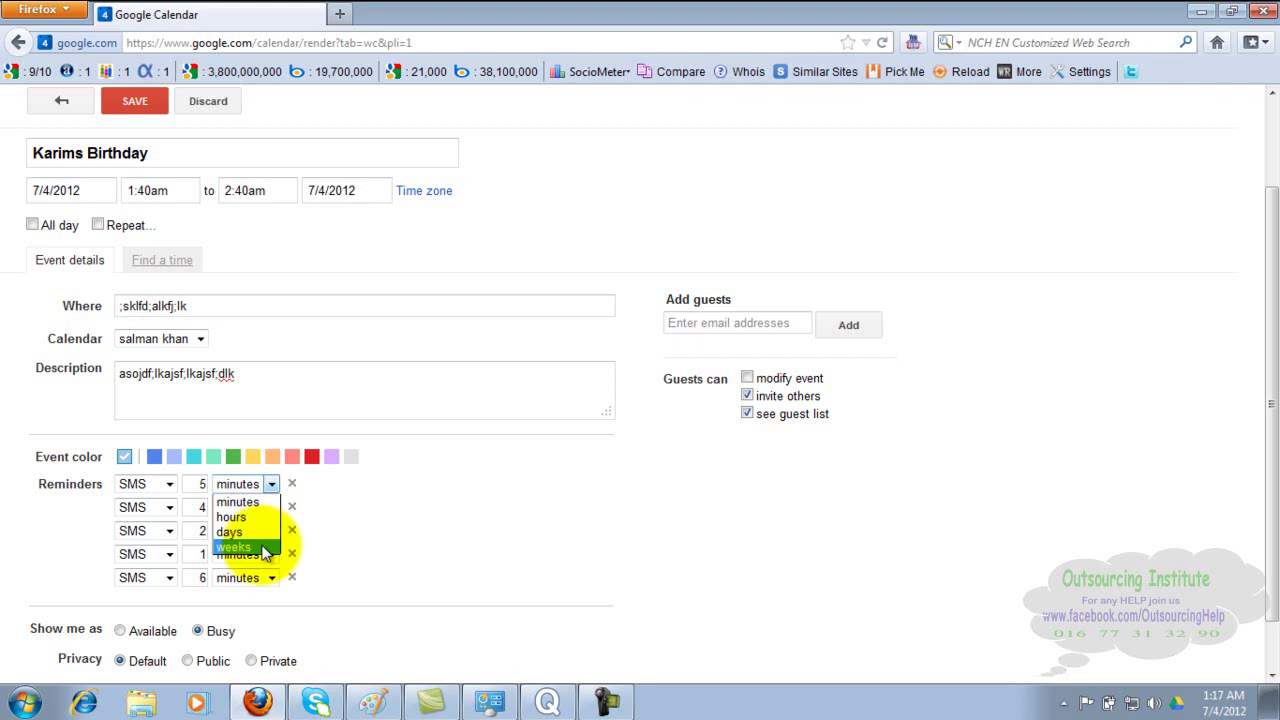
click(356, 536)
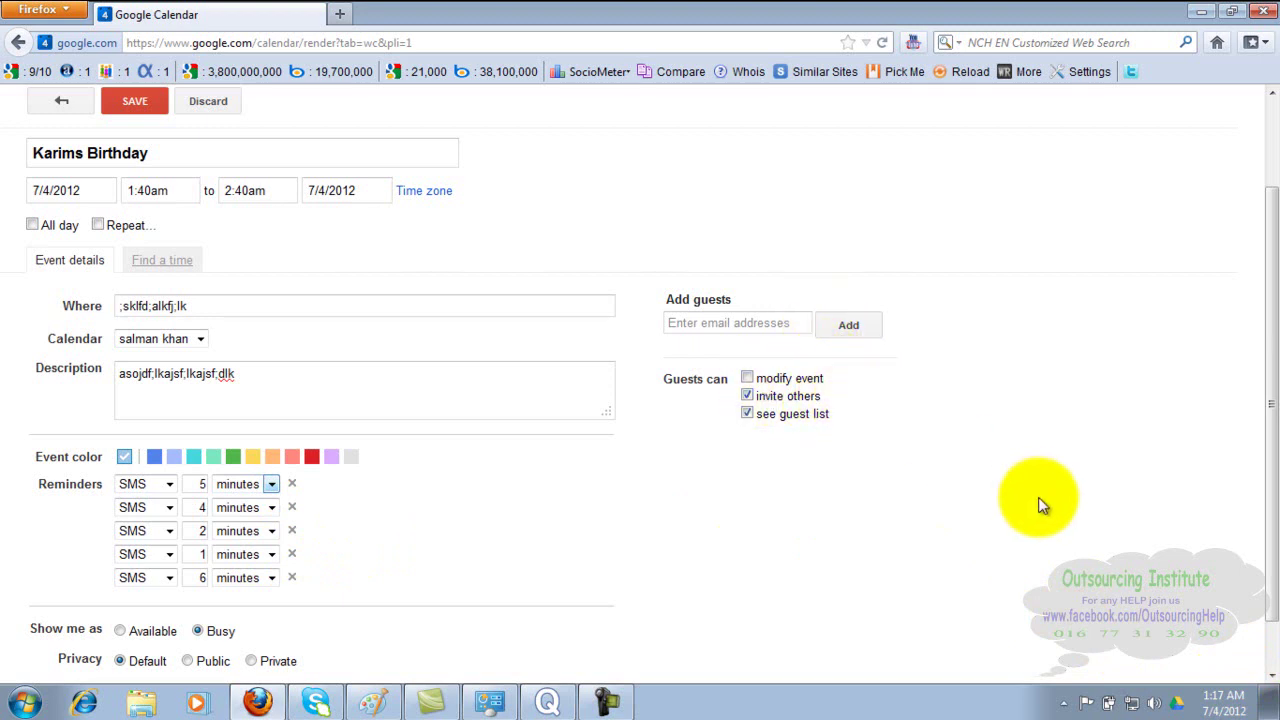
drag(1272, 285, 1276, 298)
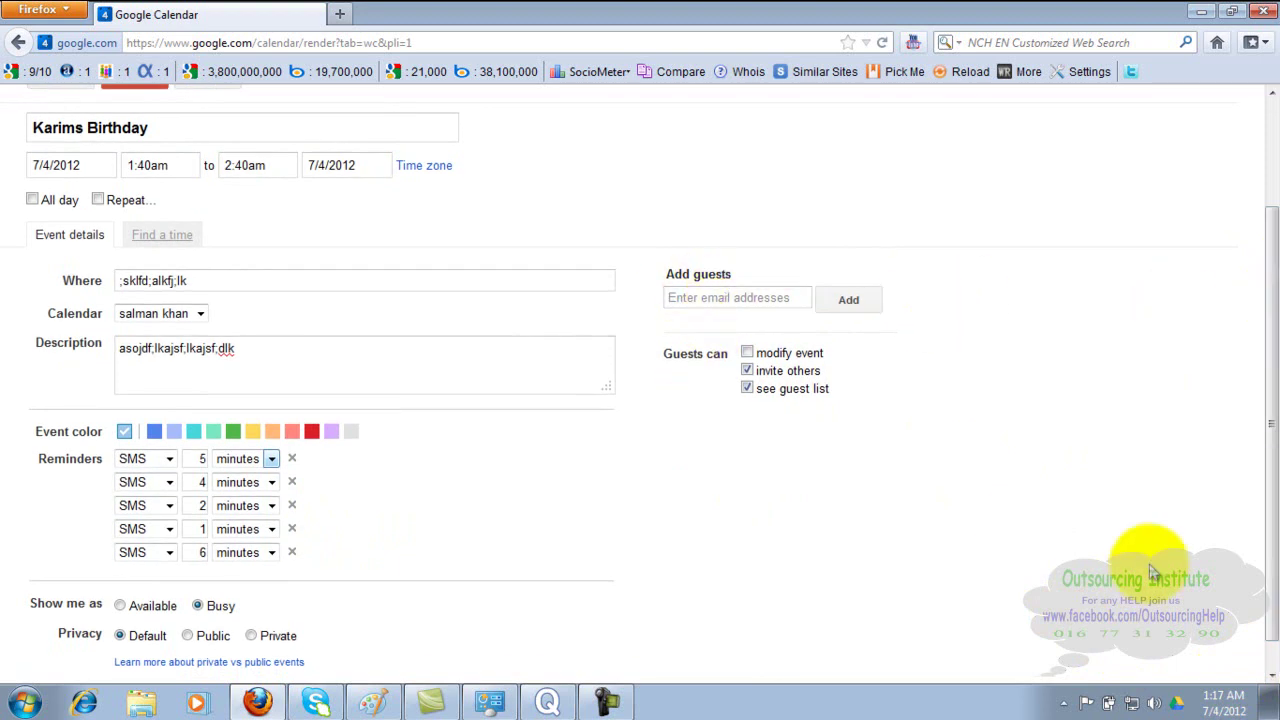
click(1272, 677)
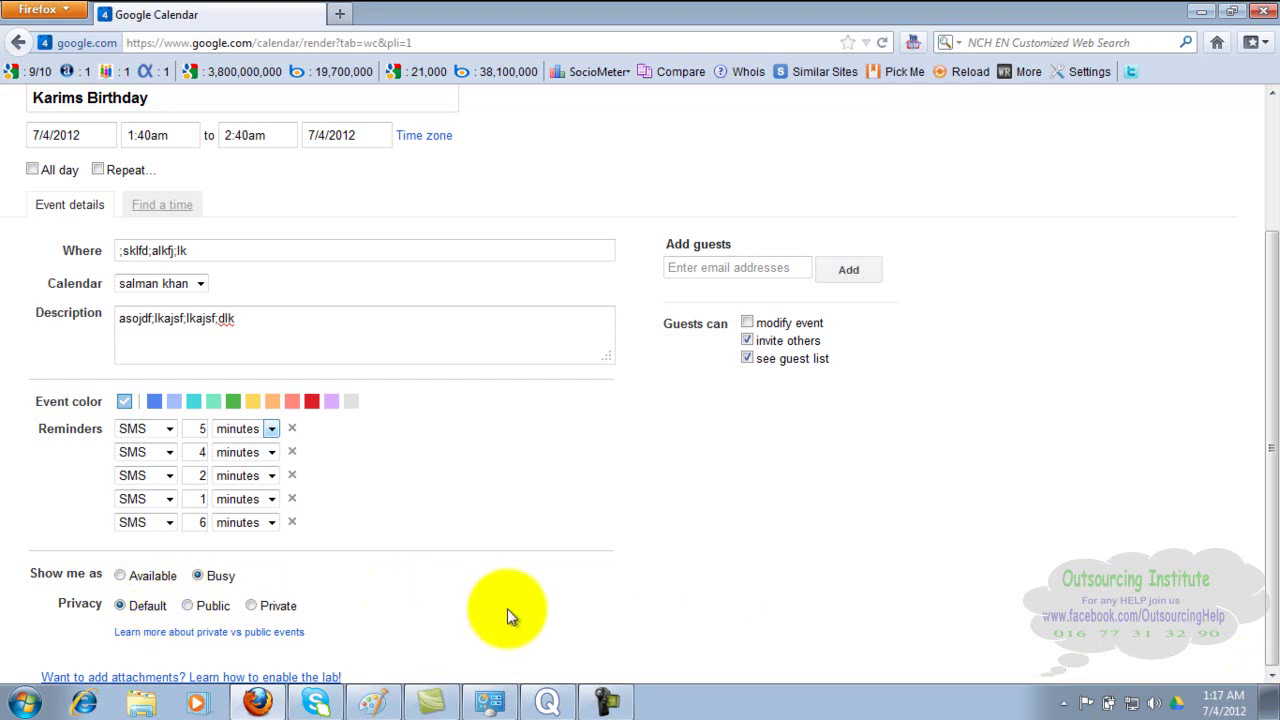
drag(1270, 286, 1260, 229)
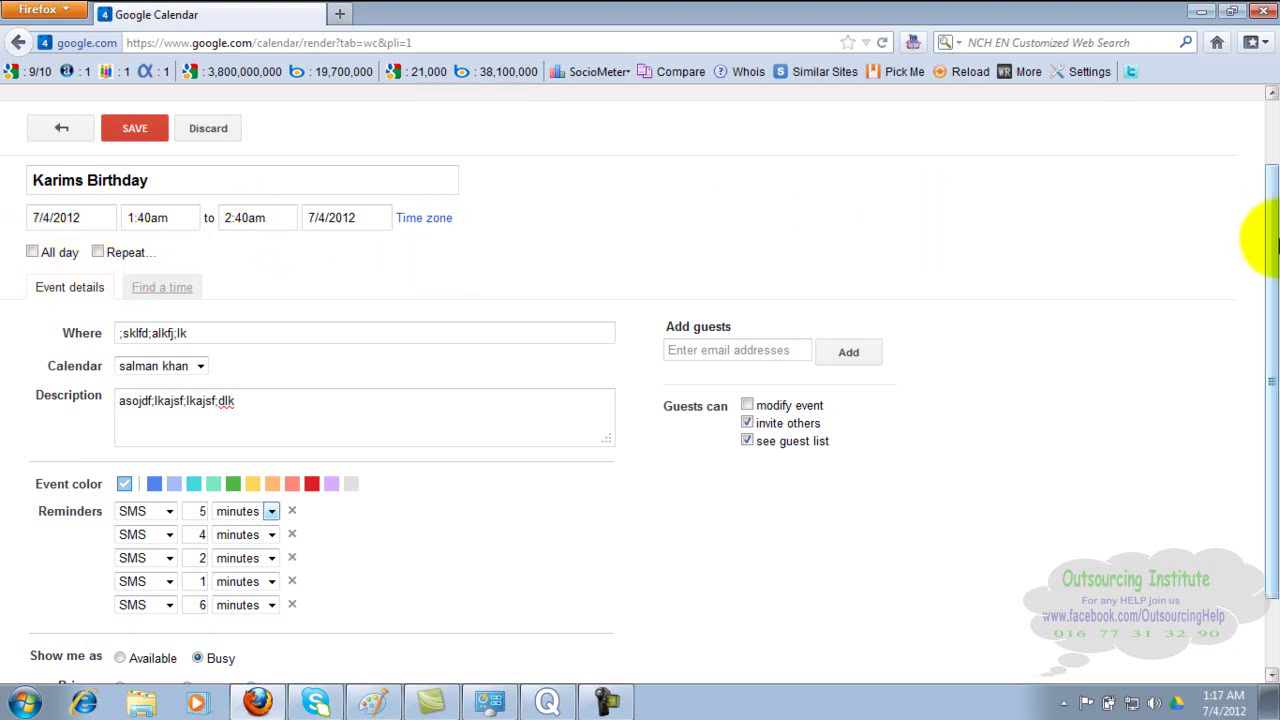
drag(1275, 240, 1270, 214)
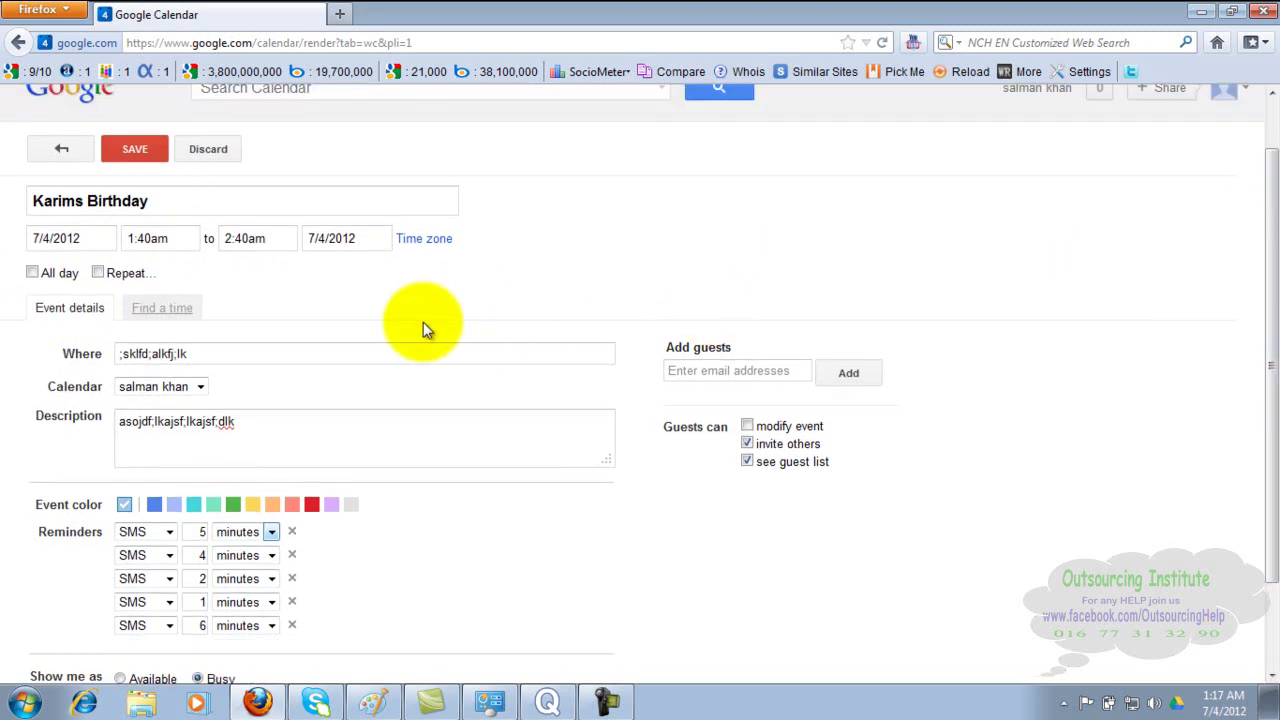
Save Karims Birthday so it shows on Wednesday, July 4, 2012 in the month view
click(150, 152)
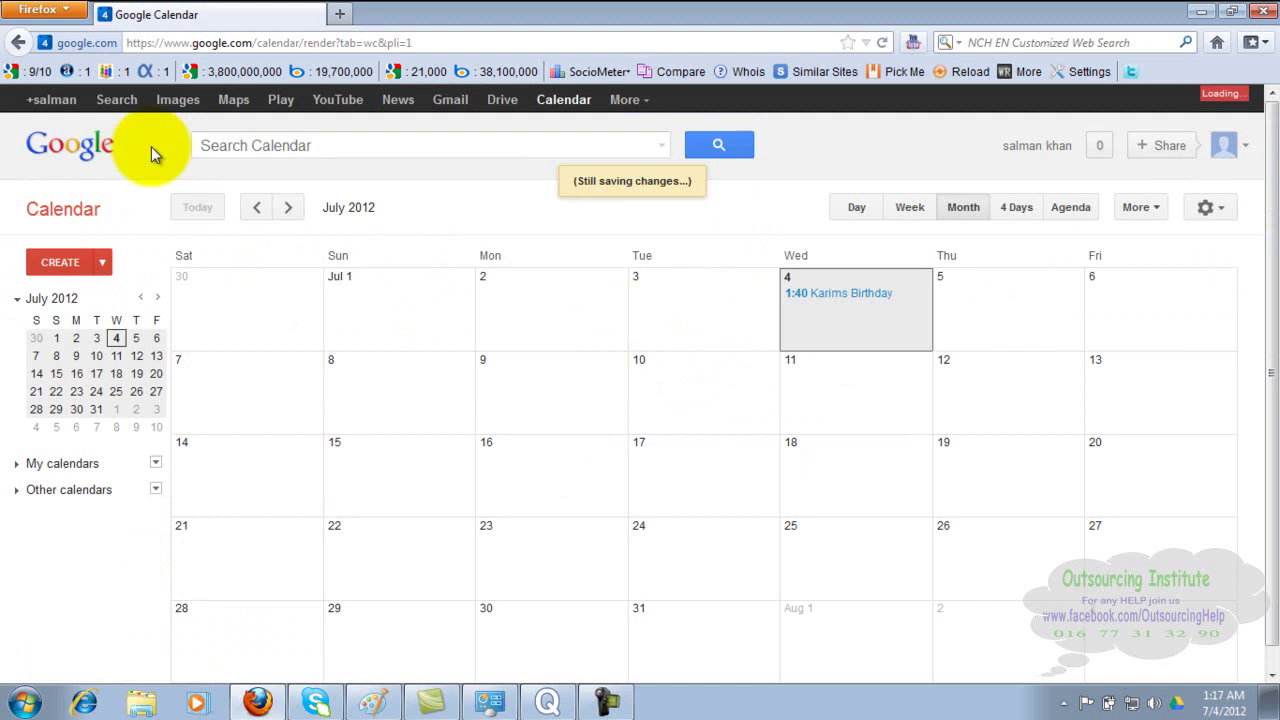
click(806, 308)
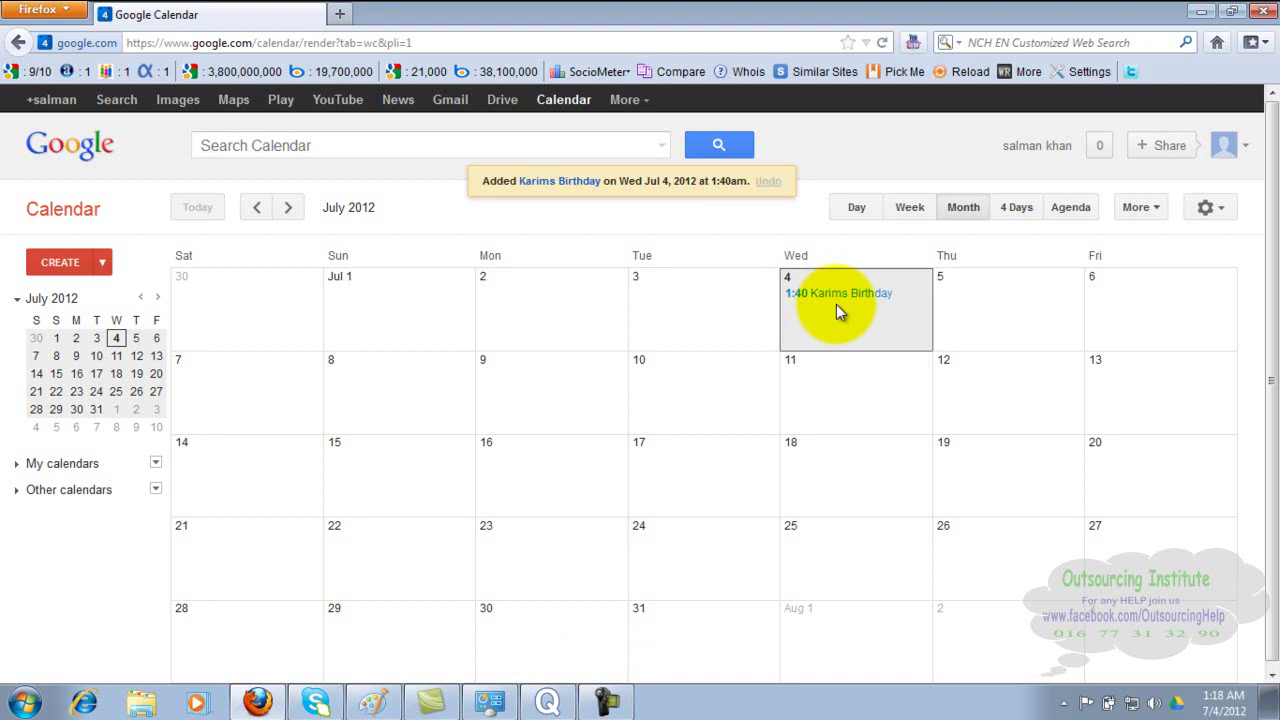
Create a new event from July 18 and title it 'OUtsourcing Class' in the full editor
click(835, 457)
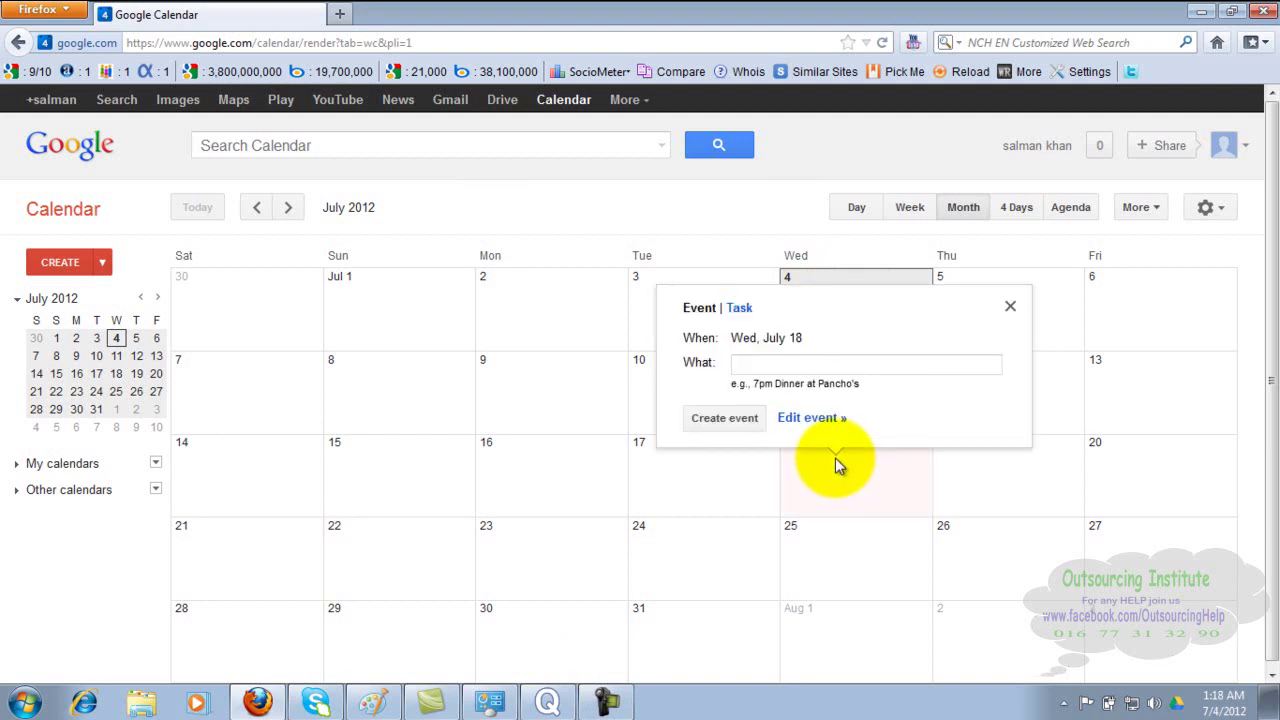
click(1011, 305)
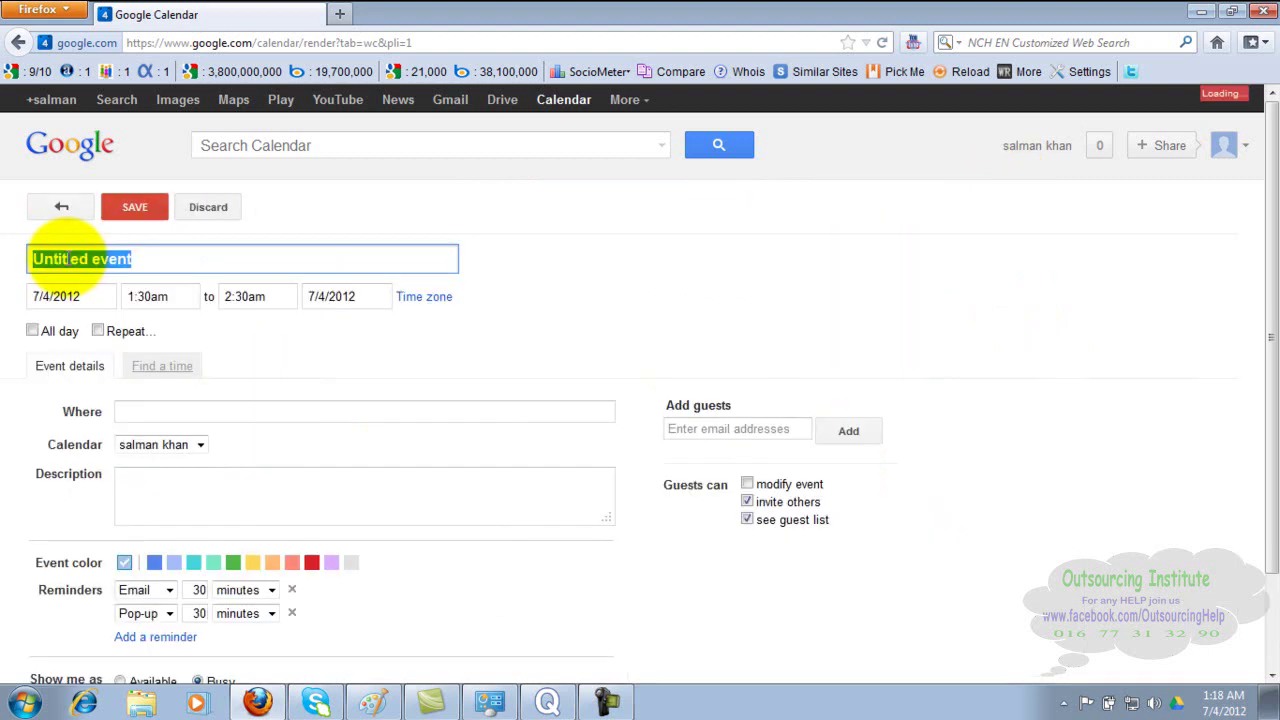
text(OUtsourcing)
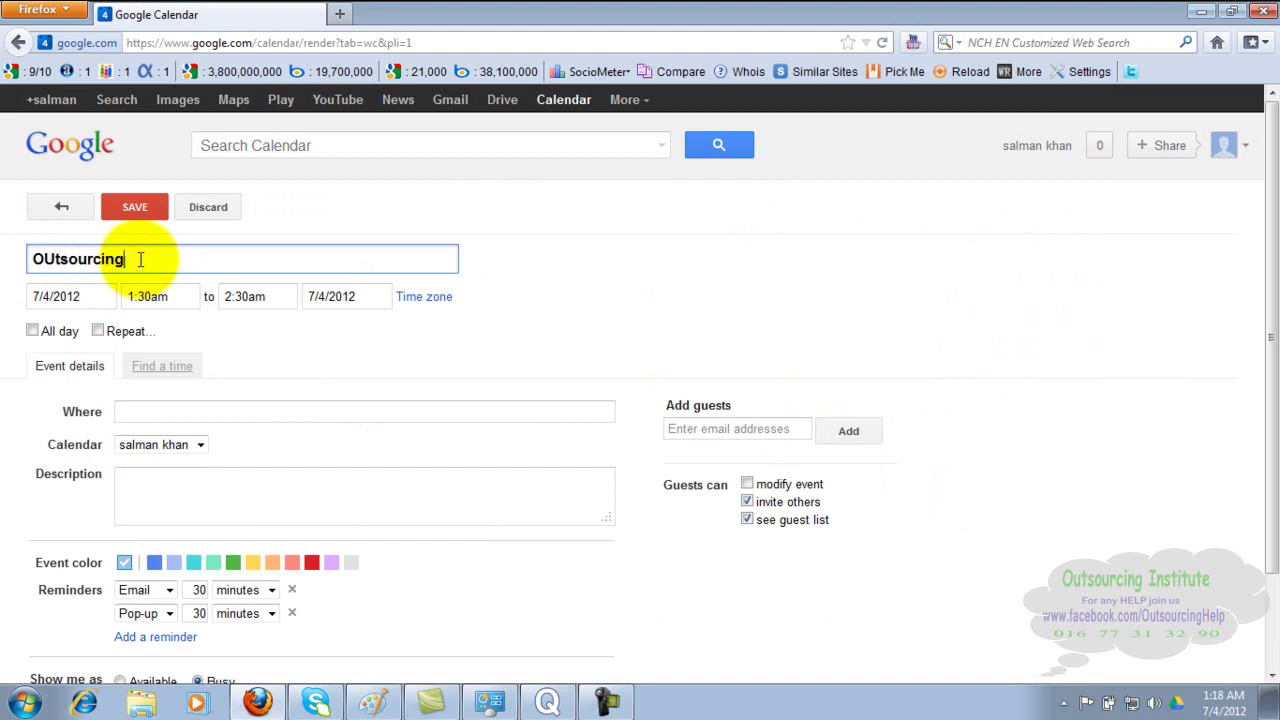
text( Class)
click(49, 298)
Set the class to start on 7/18/2012 at 4:00pm
key(BackSpace)
text(1)
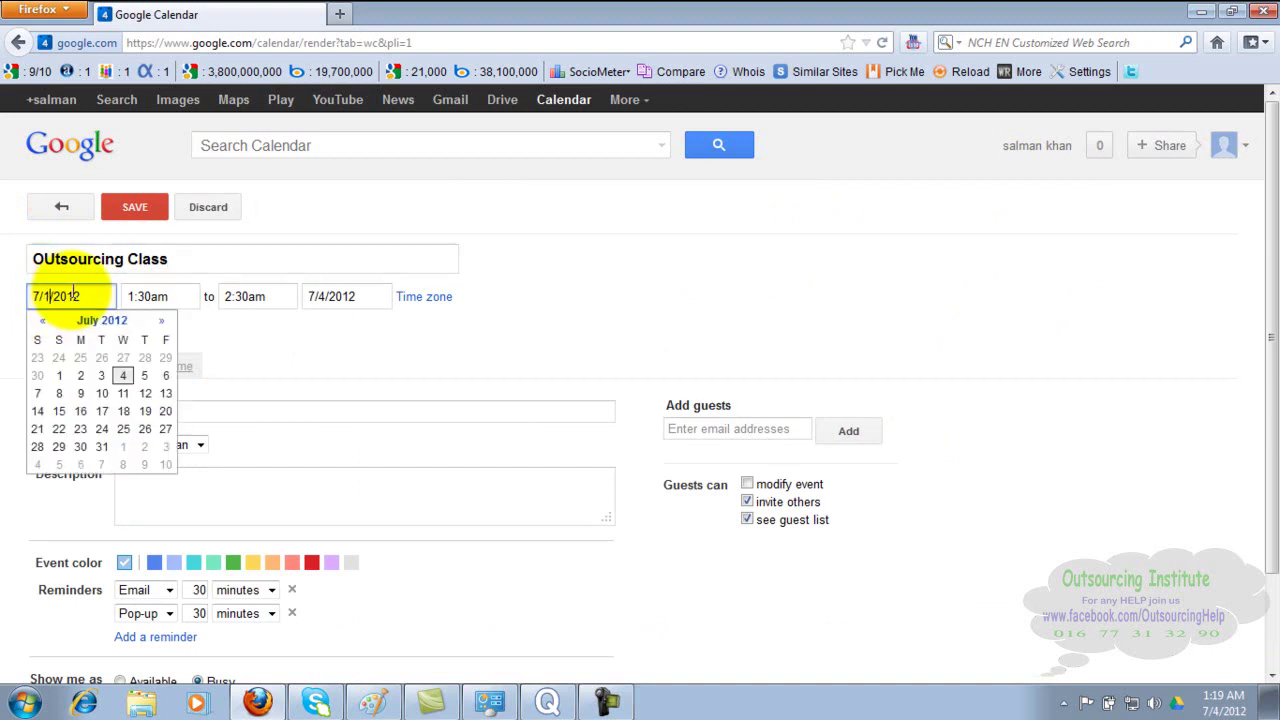
text(8)
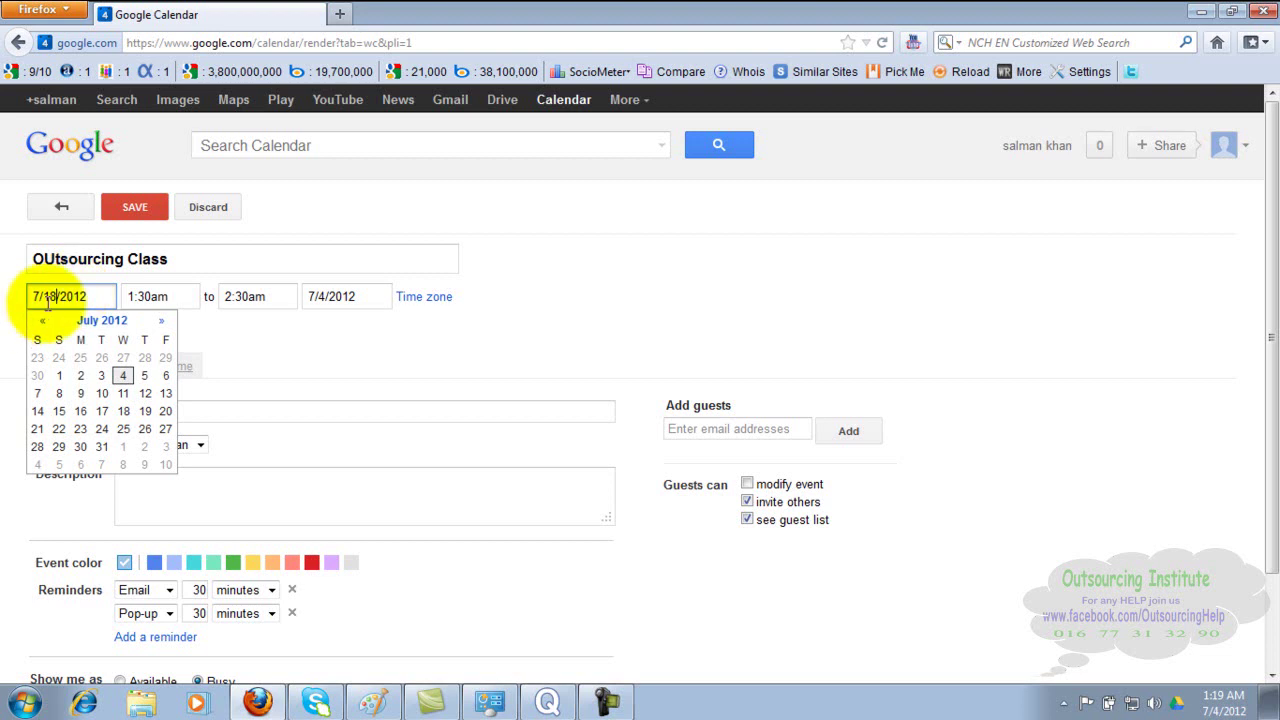
click(122, 412)
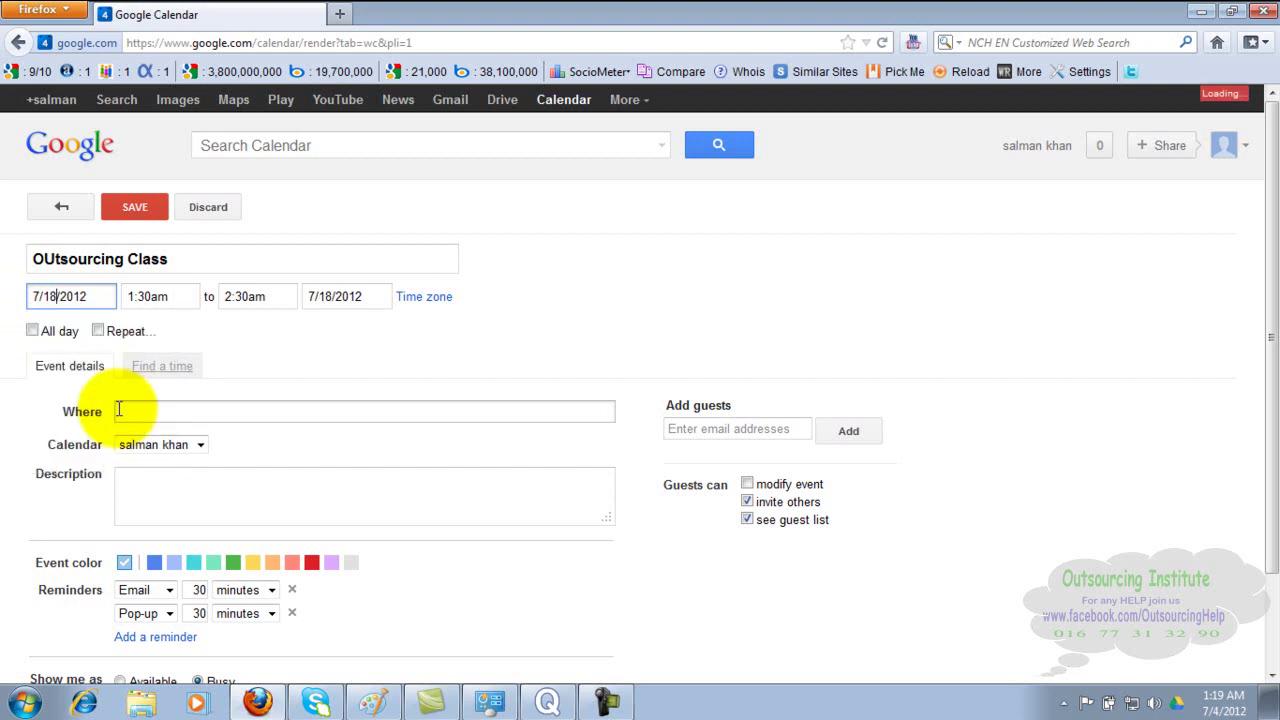
click(183, 298)
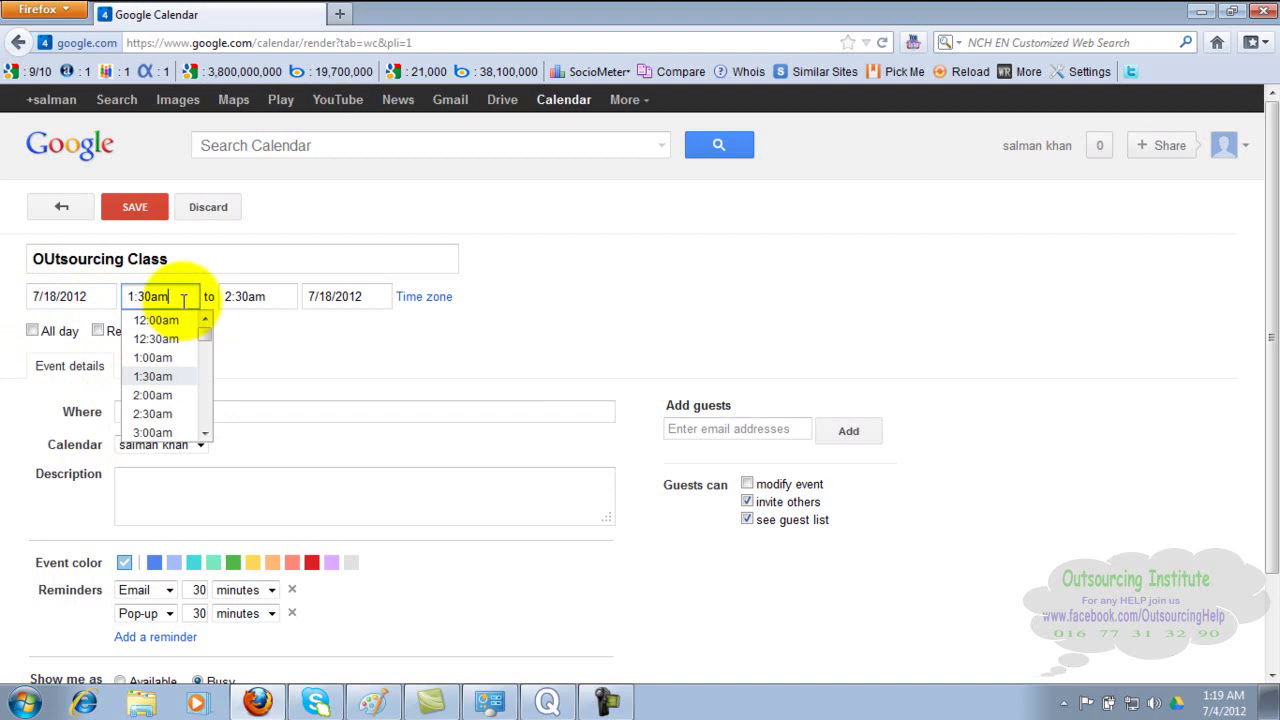
click(205, 435)
click(205, 437)
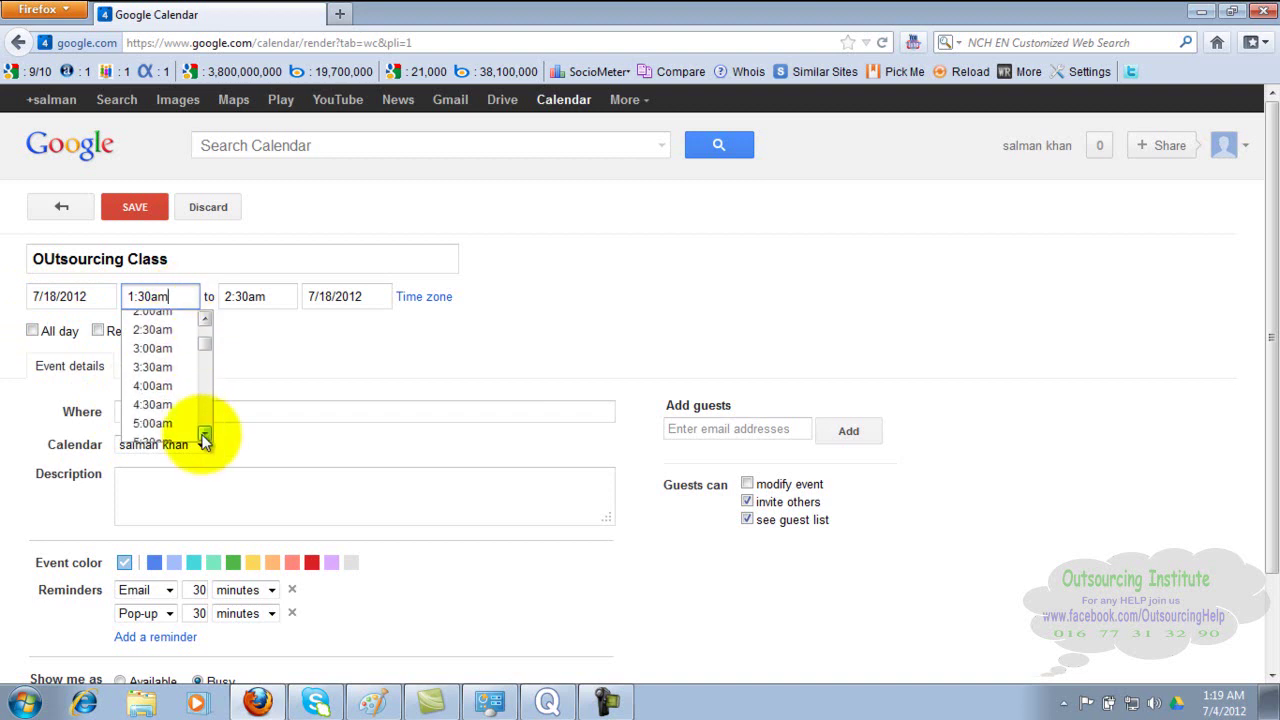
click(205, 437)
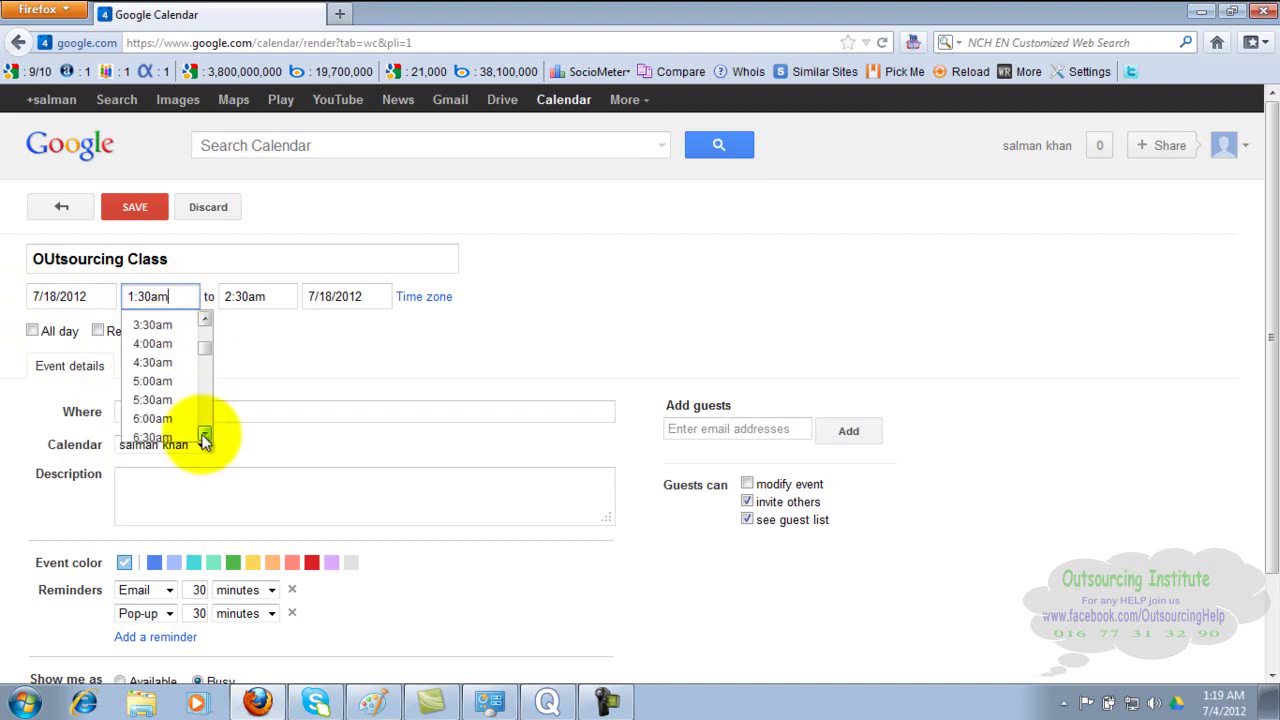
click(205, 437)
click(205, 437)
click(205, 437)
click(205, 437)
click(205, 437)
click(205, 437)
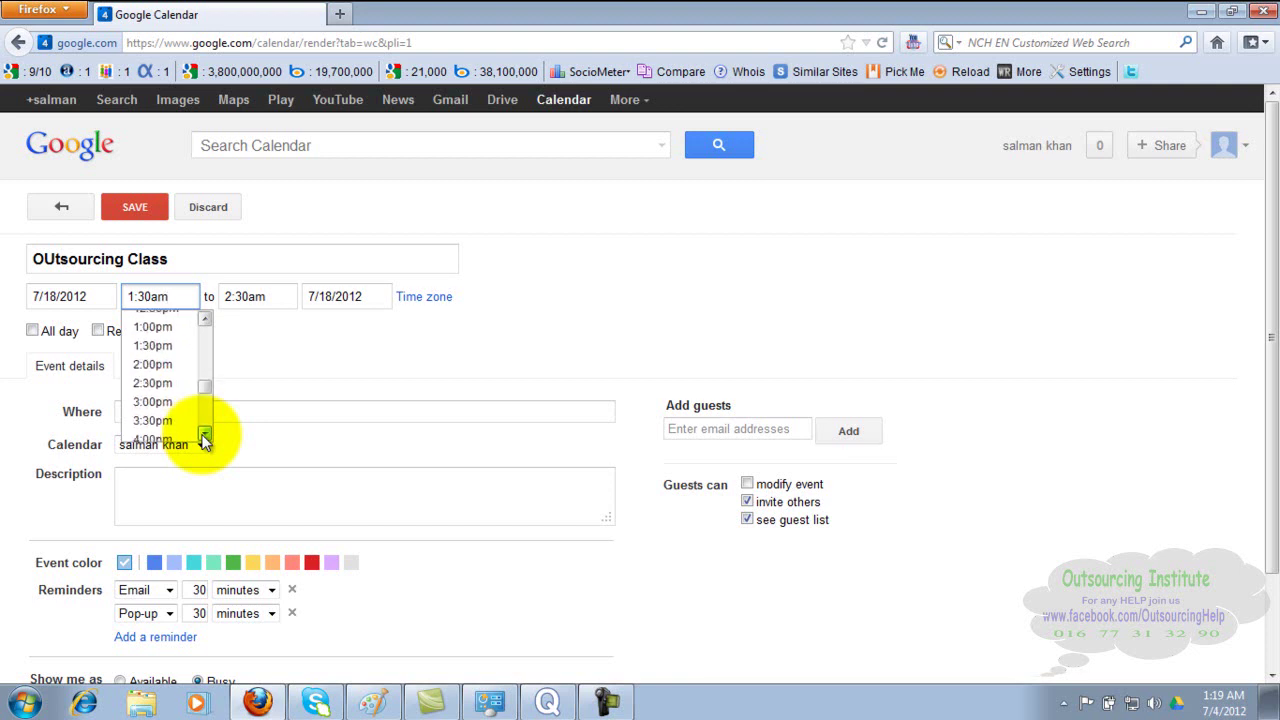
click(205, 437)
click(205, 437)
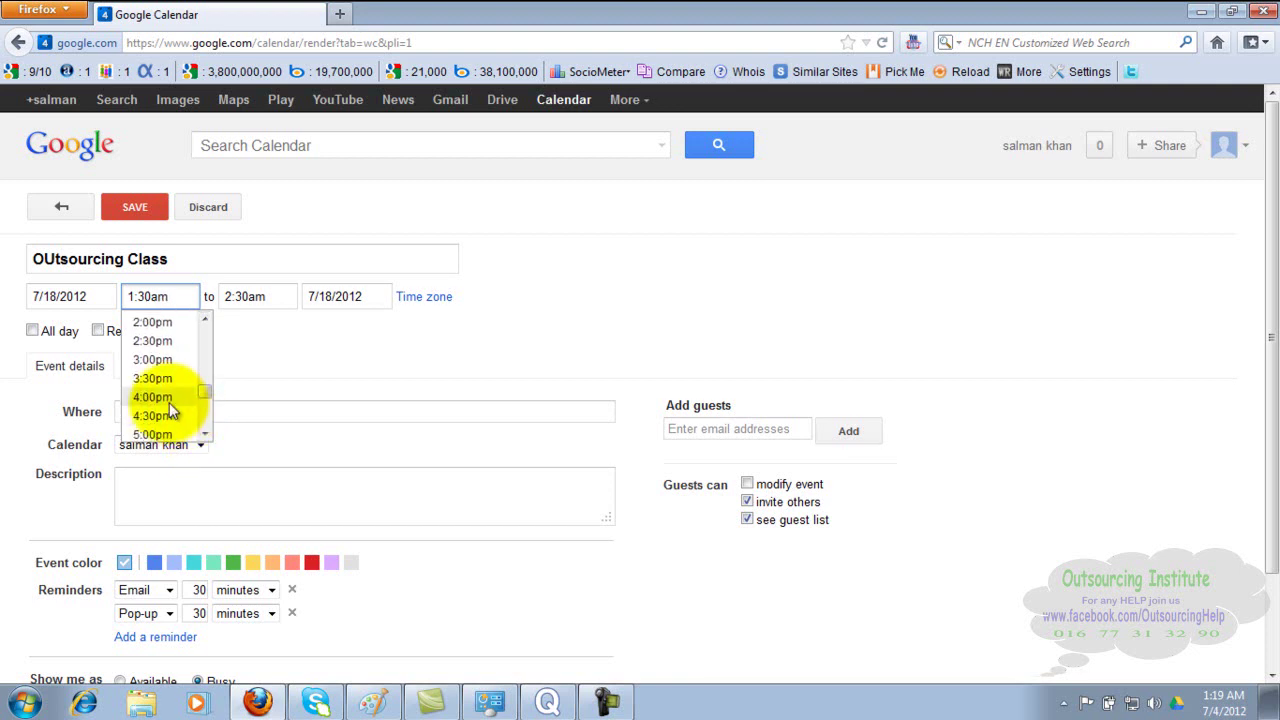
click(170, 400)
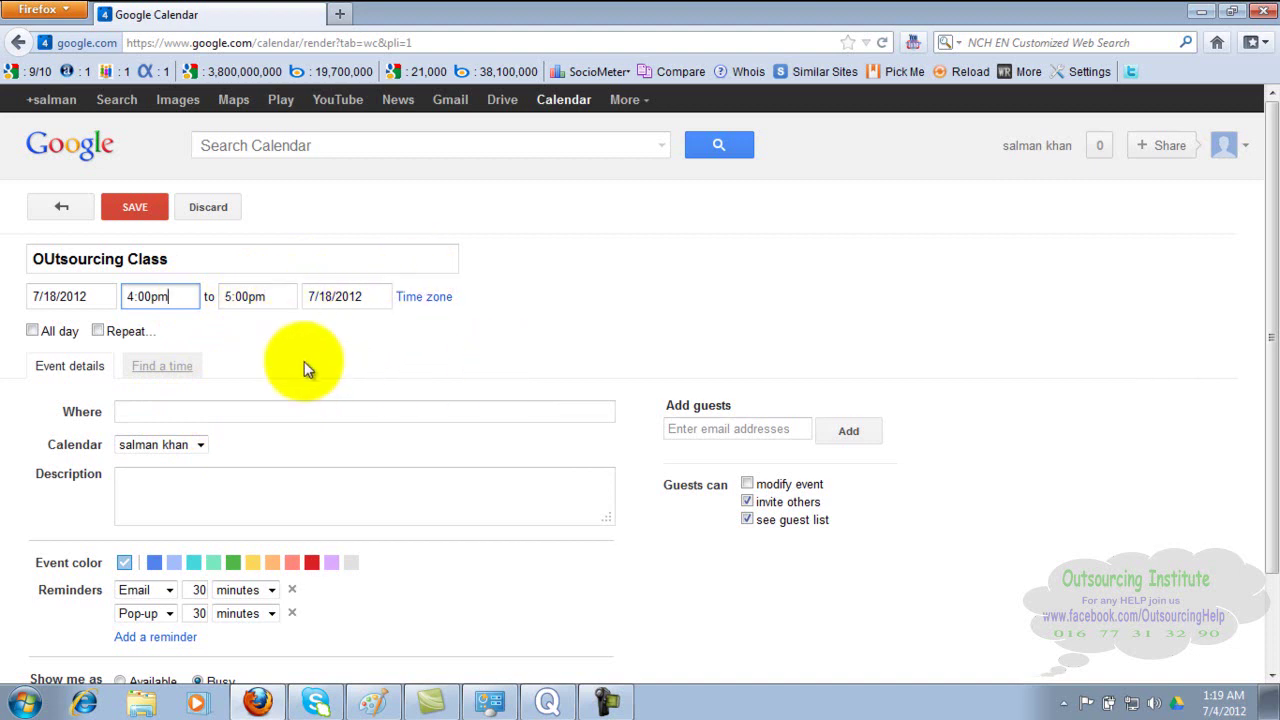
Set the class end time to 6:00pm, making it a 2-hour event
click(265, 298)
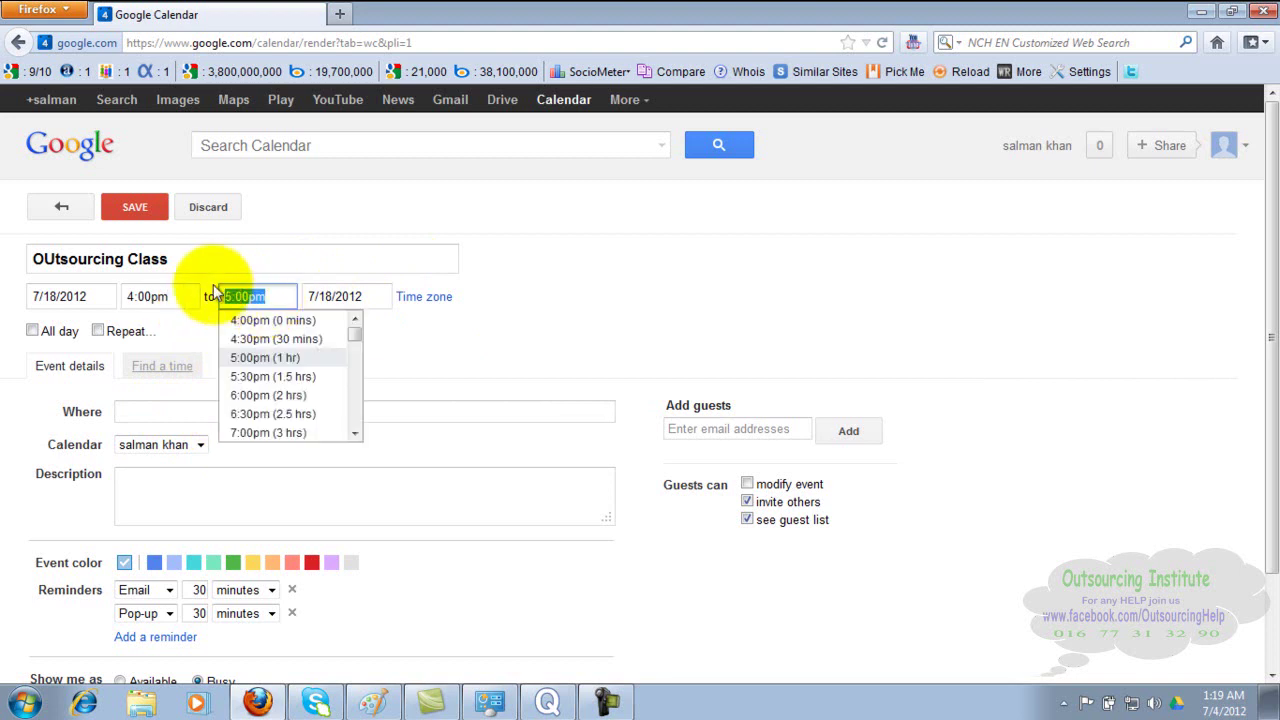
text(6)
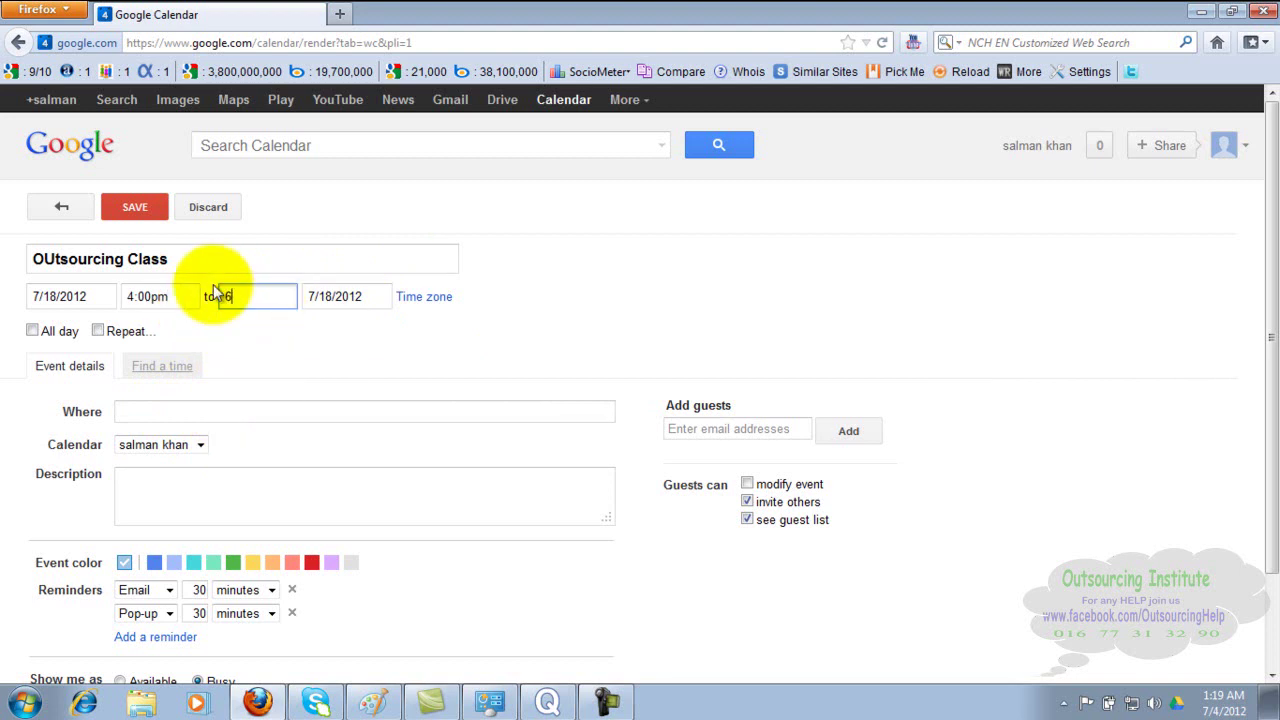
click(239, 304)
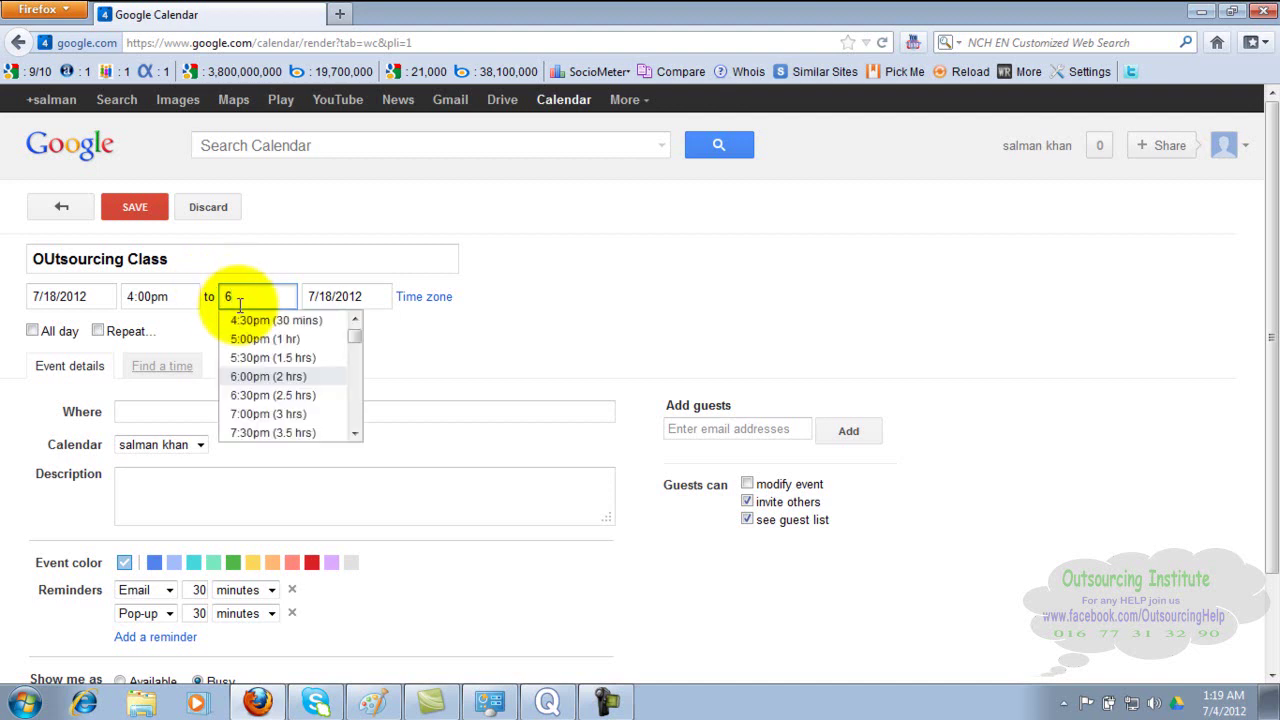
click(281, 377)
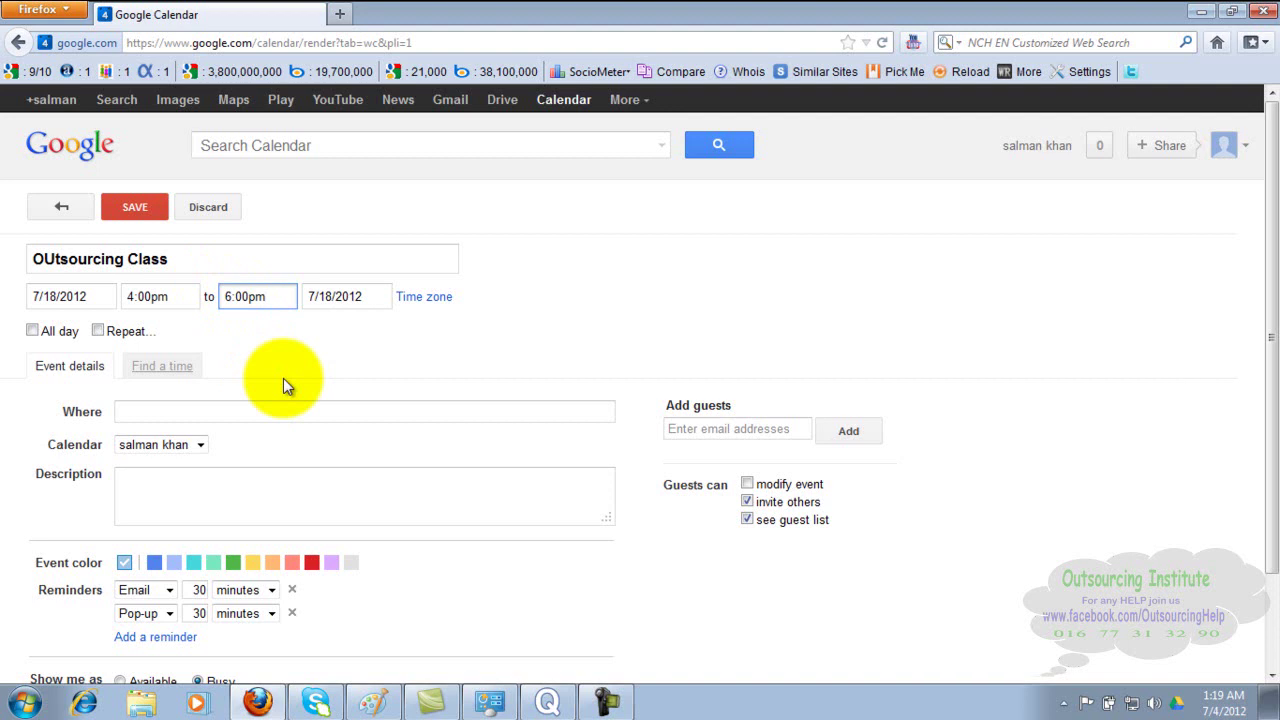
Fill the Where and Description fields with placeholder text
click(217, 412)
text(asdfjoasijdofi)
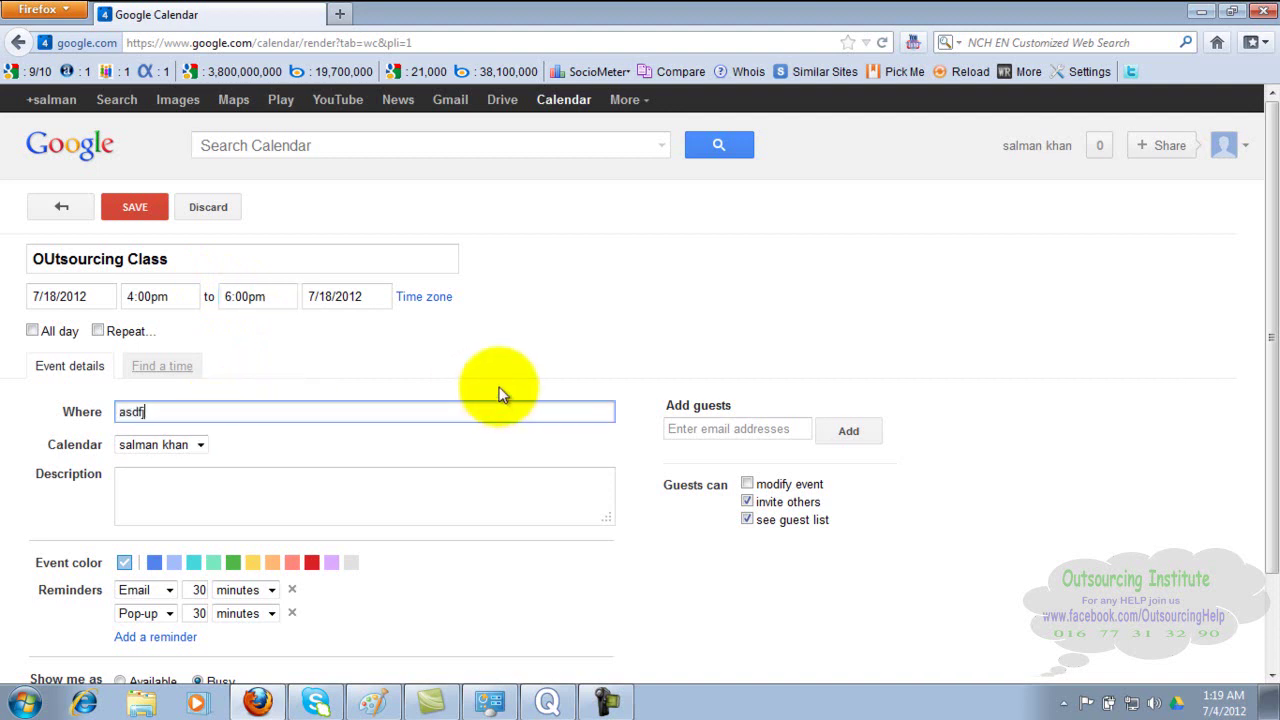
key(BackSpace)
key(BackSpace)
key(BackSpace)
key(BackSpace)
key(BackSpace)
key(BackSpace)
key(BackSpace)
key(BackSpace)
key(BackSpace)
key(BackSpace)
key(BackSpace)
key(BackSpace)
key(BackSpace)
key(BackSpace)
click(500, 393)
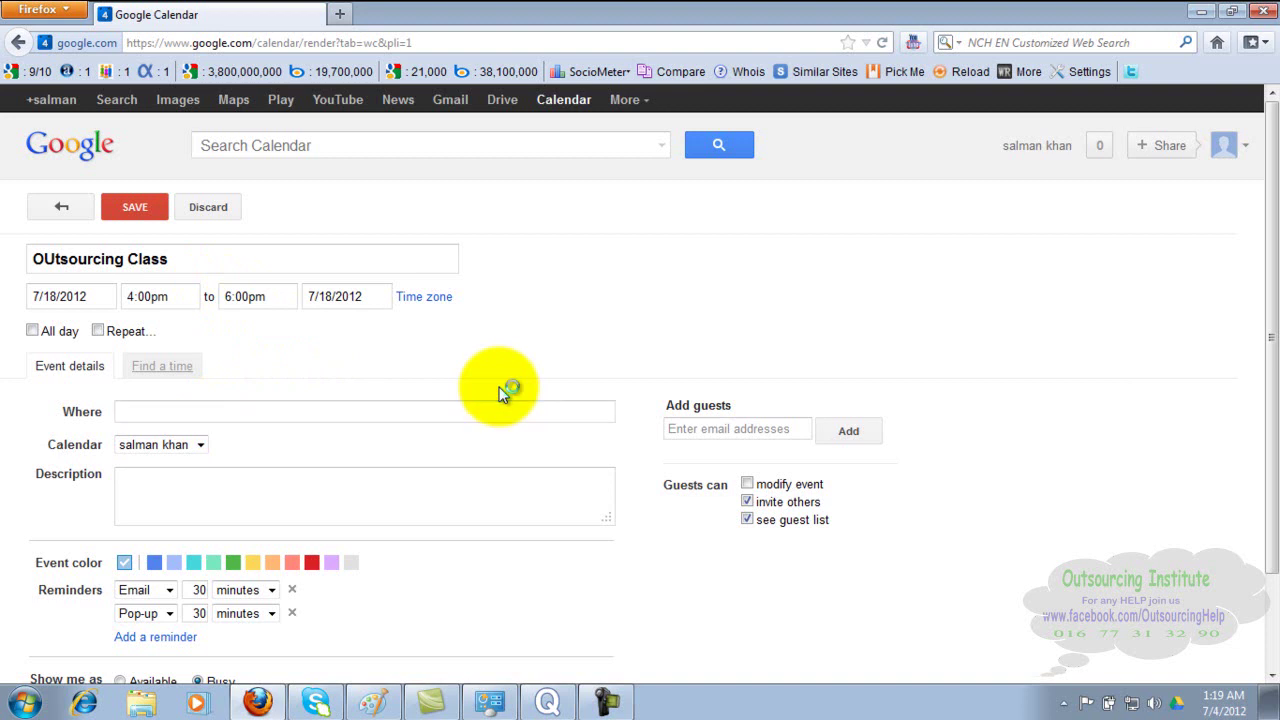
click(500, 406)
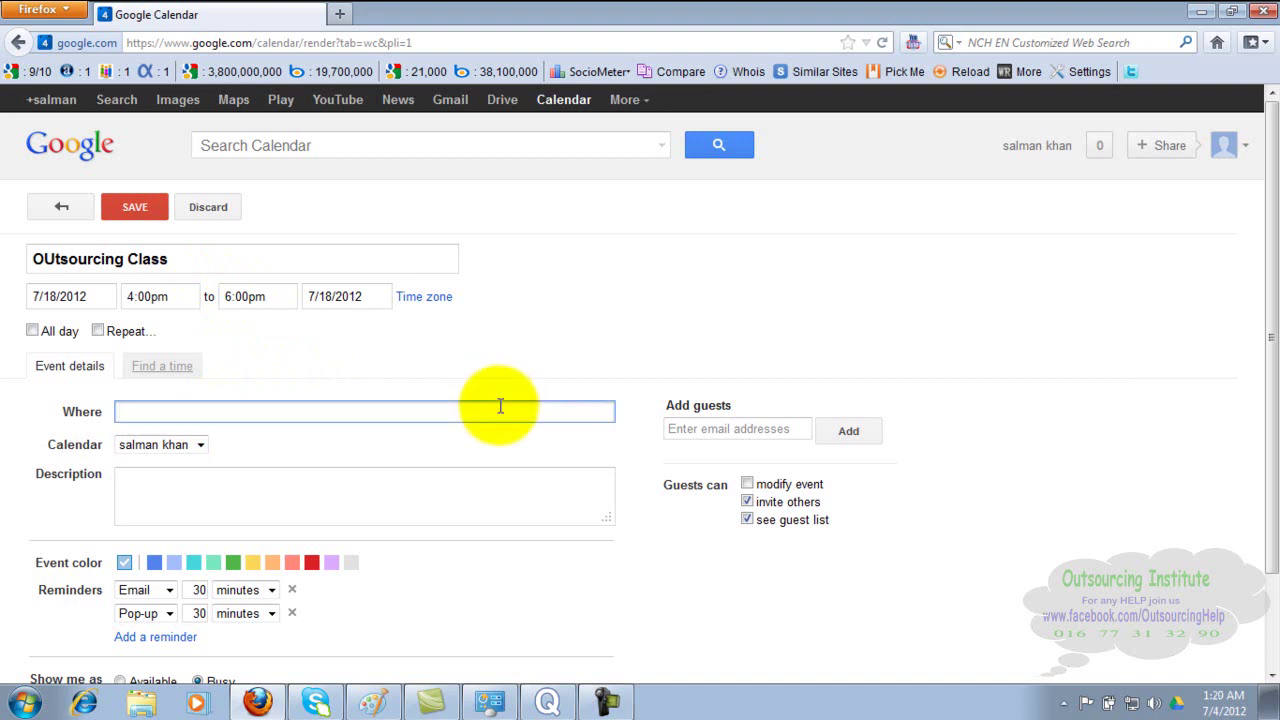
text(alskdf;lksa)
click(451, 505)
text(alsjdf;laksj)
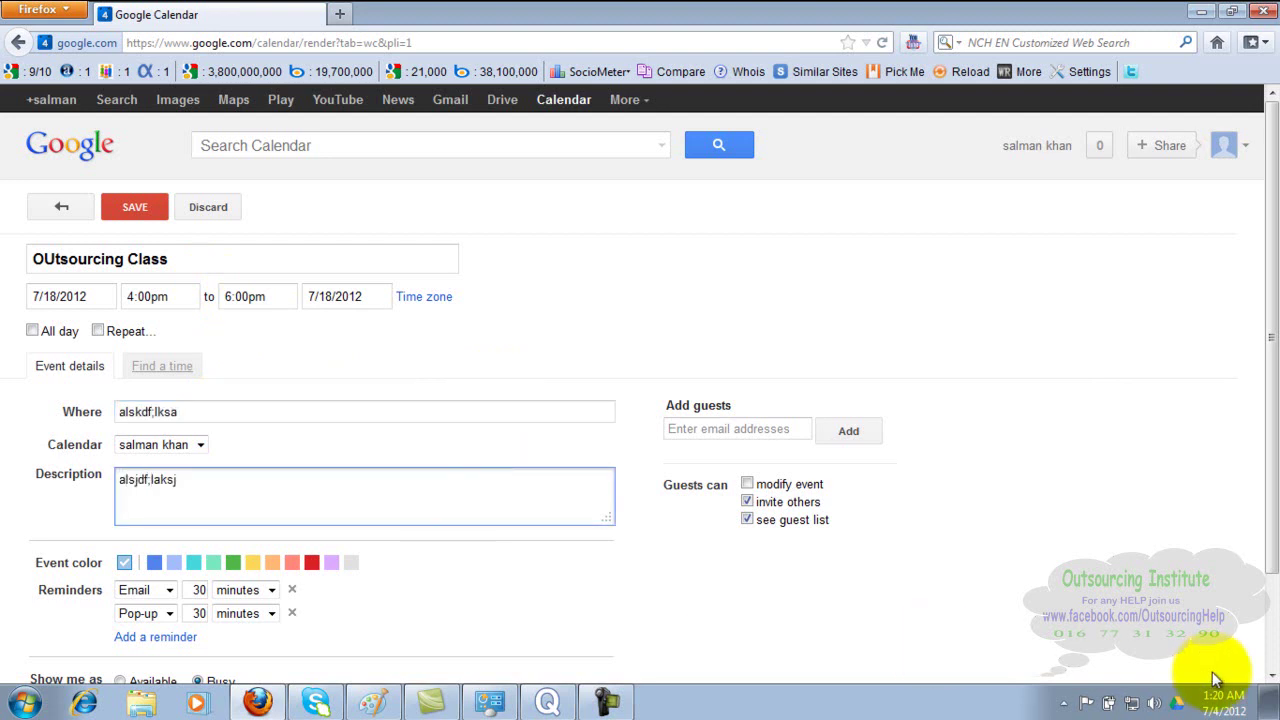
click(1270, 676)
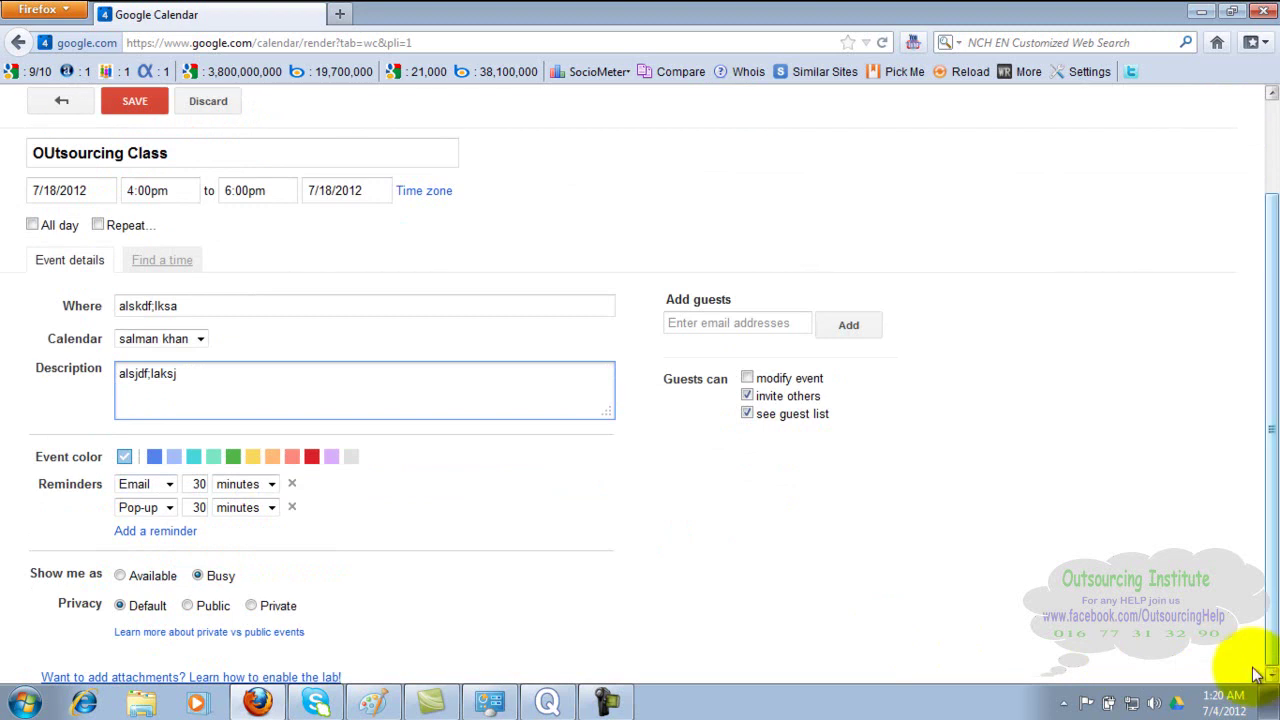
Add a third reminder and set all three reminders (30, 30, 10 minutes) to SMS
click(168, 484)
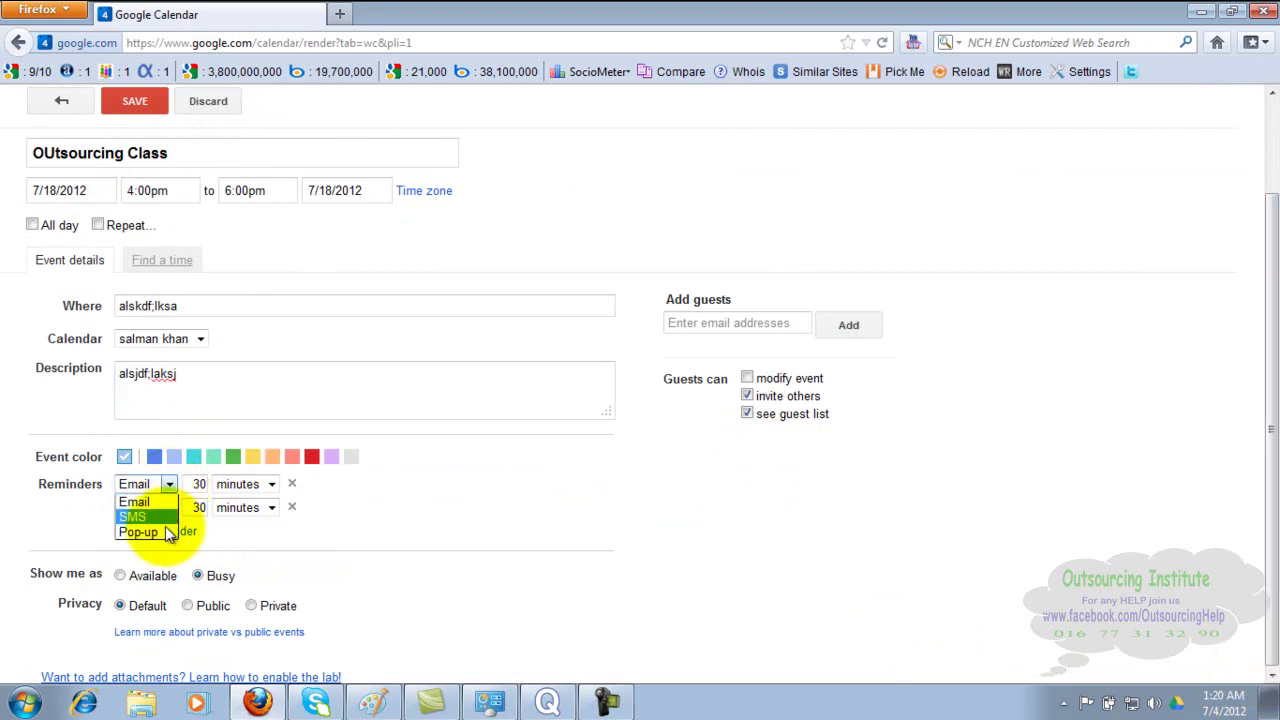
click(160, 518)
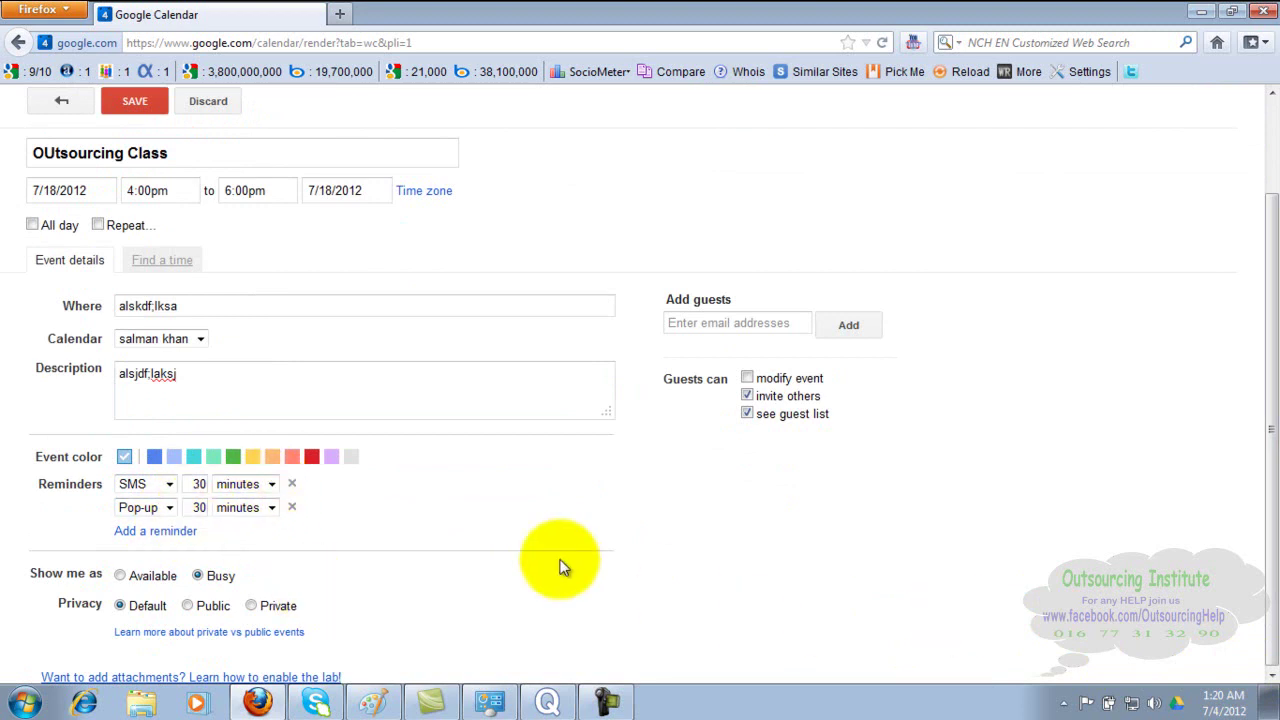
click(176, 531)
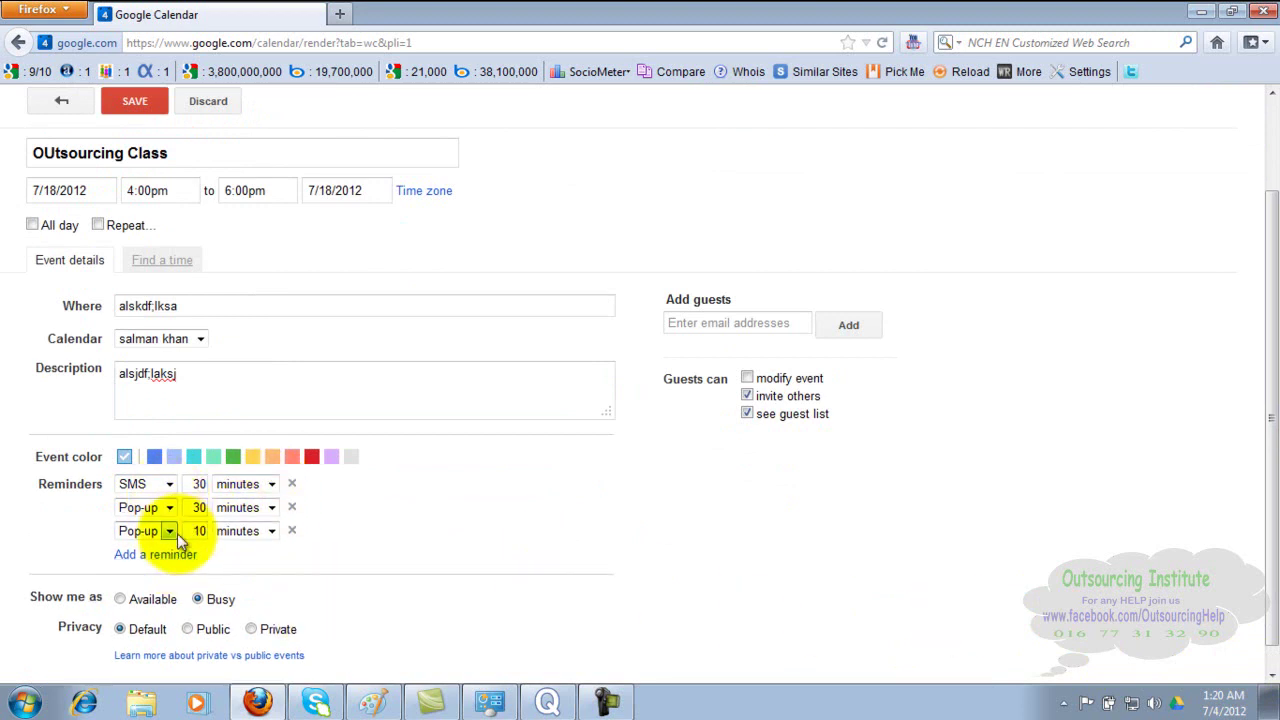
click(168, 508)
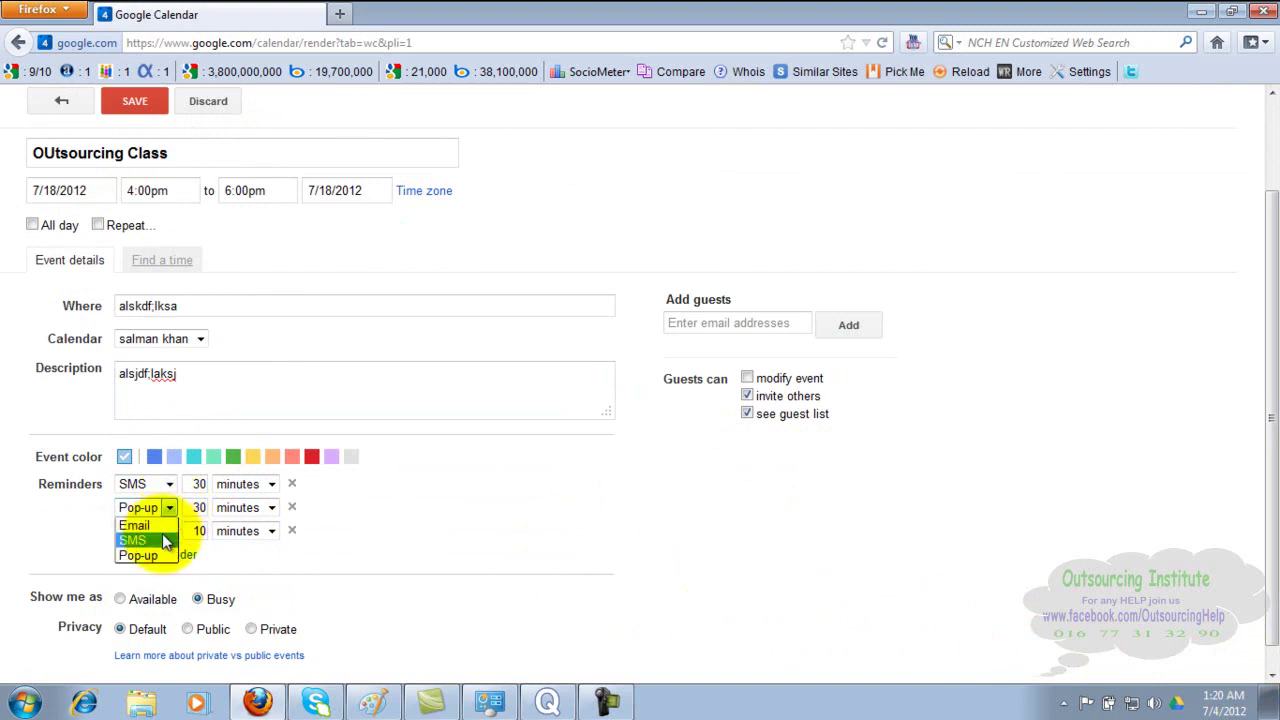
click(166, 540)
click(168, 531)
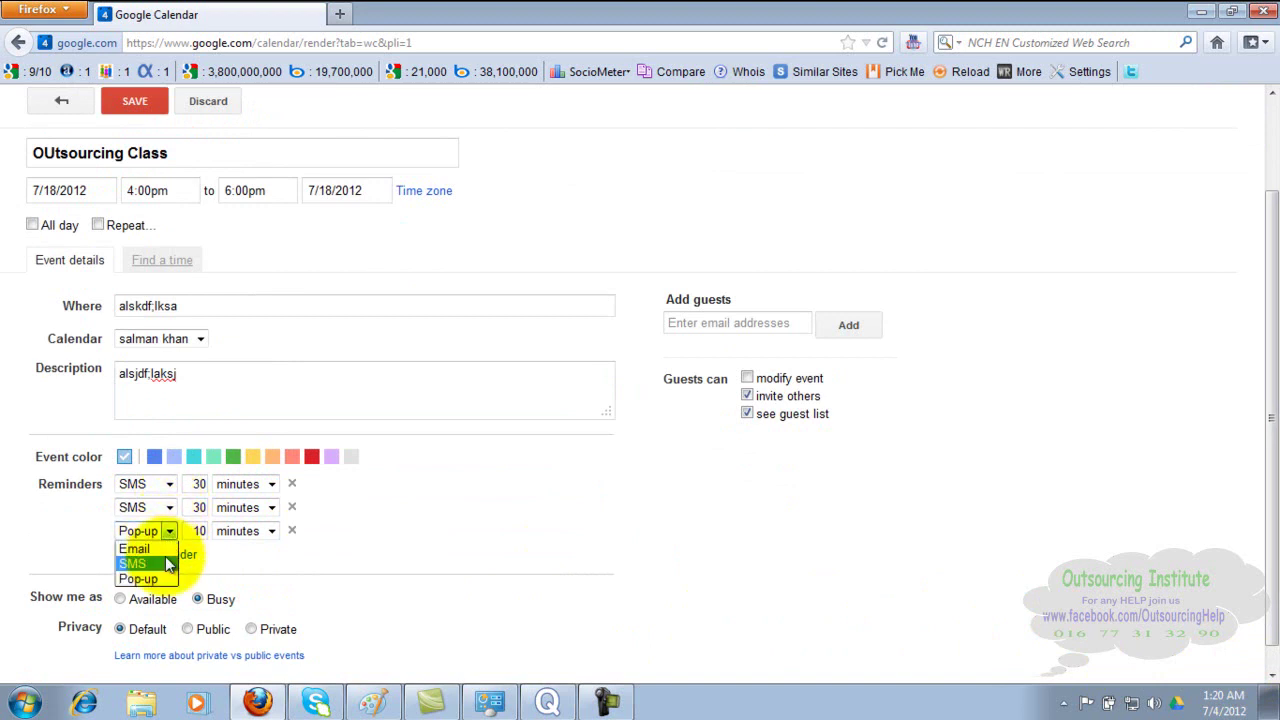
click(166, 563)
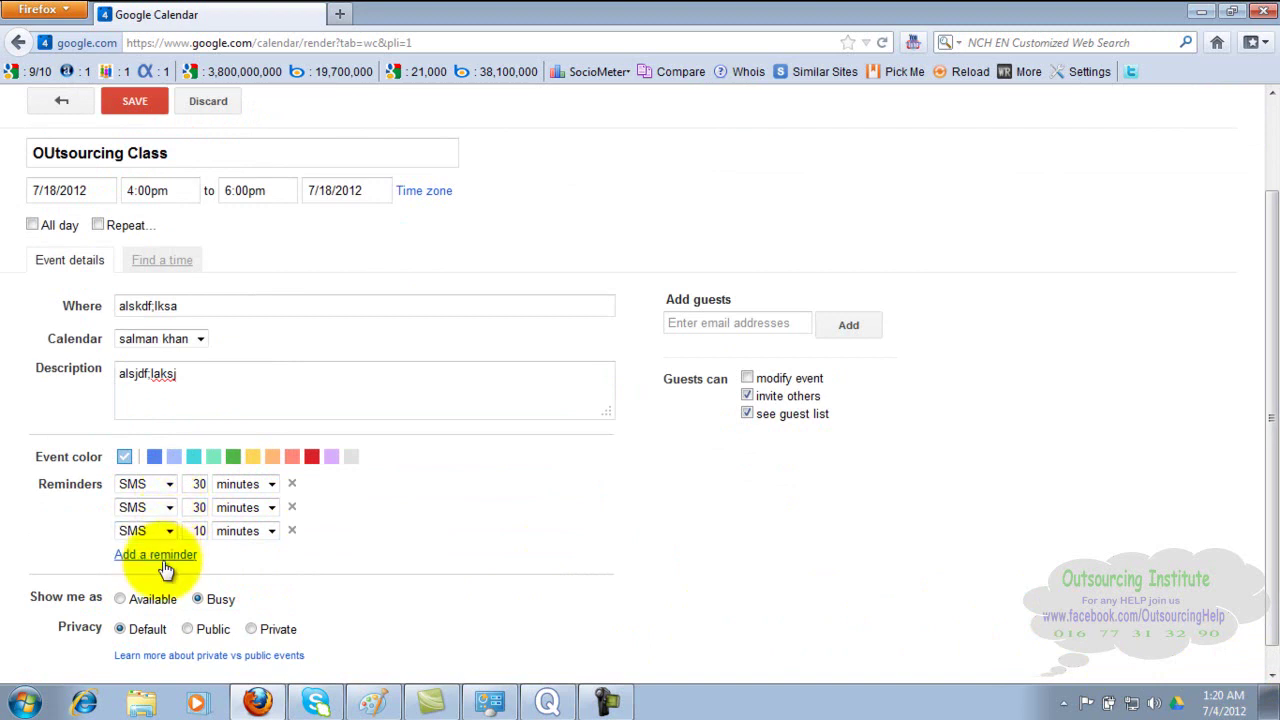
click(1272, 676)
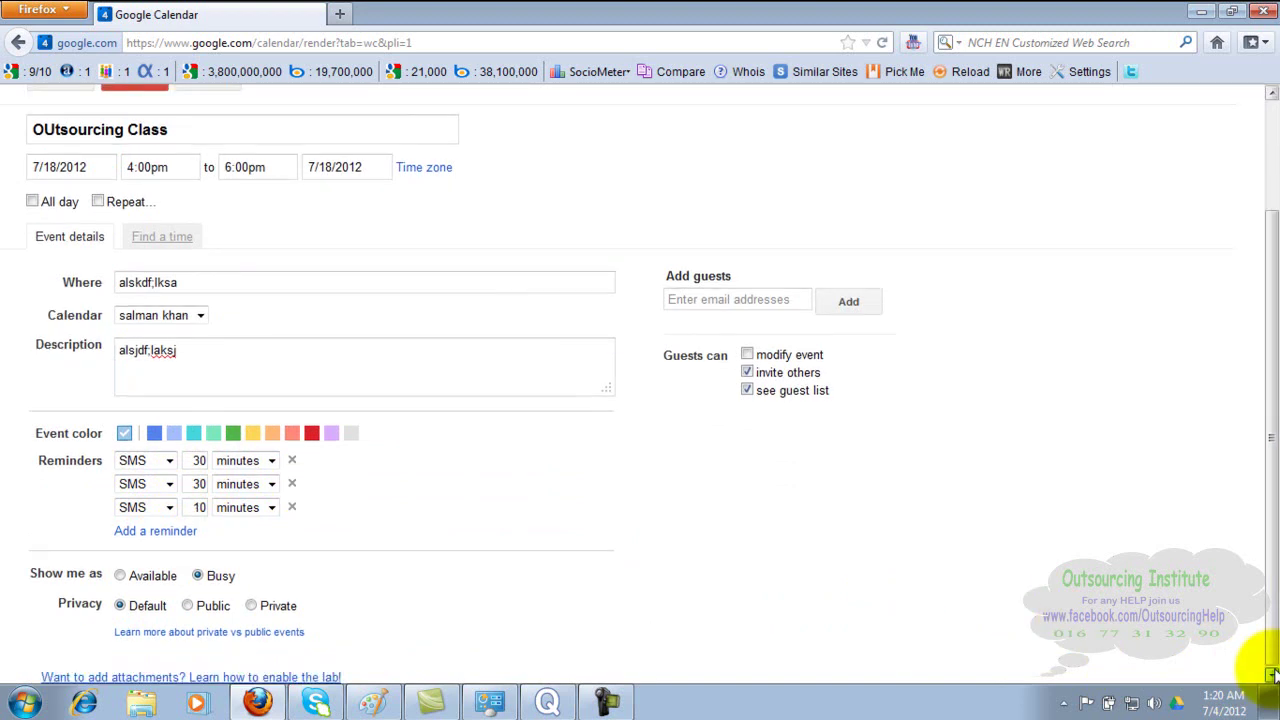
Leave the event's privacy on Default after briefly selecting Private
click(256, 611)
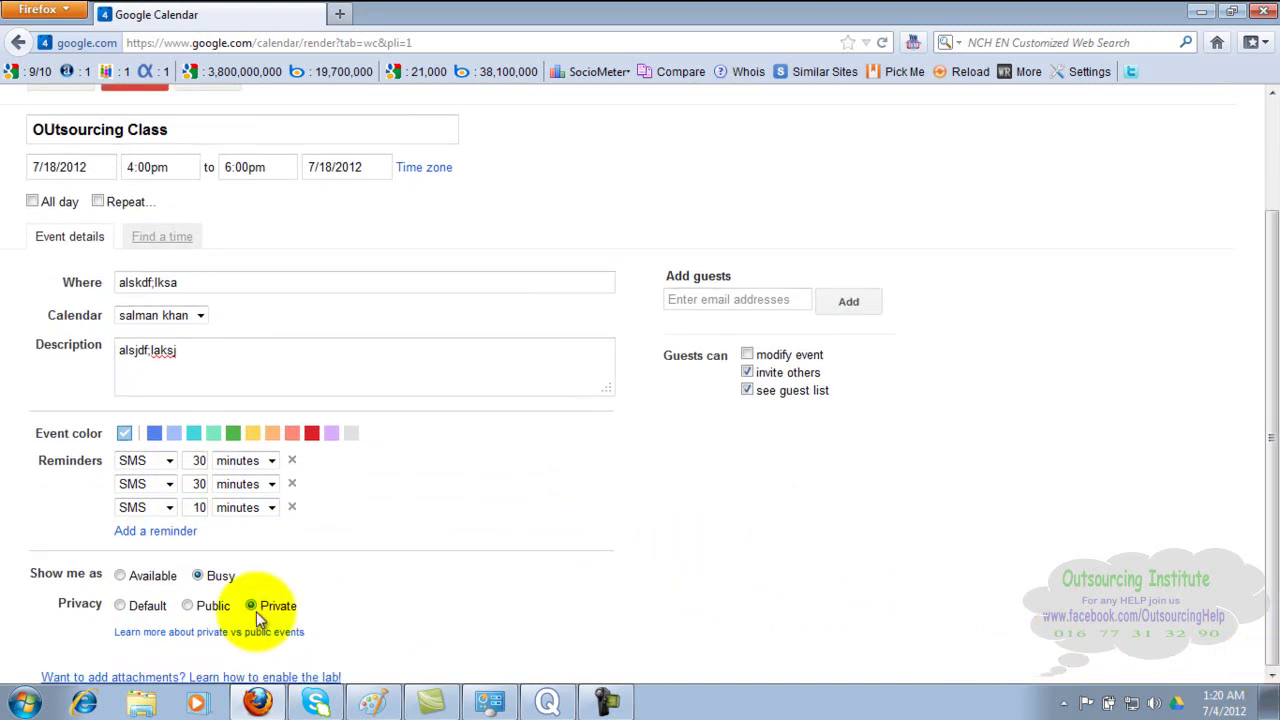
click(125, 605)
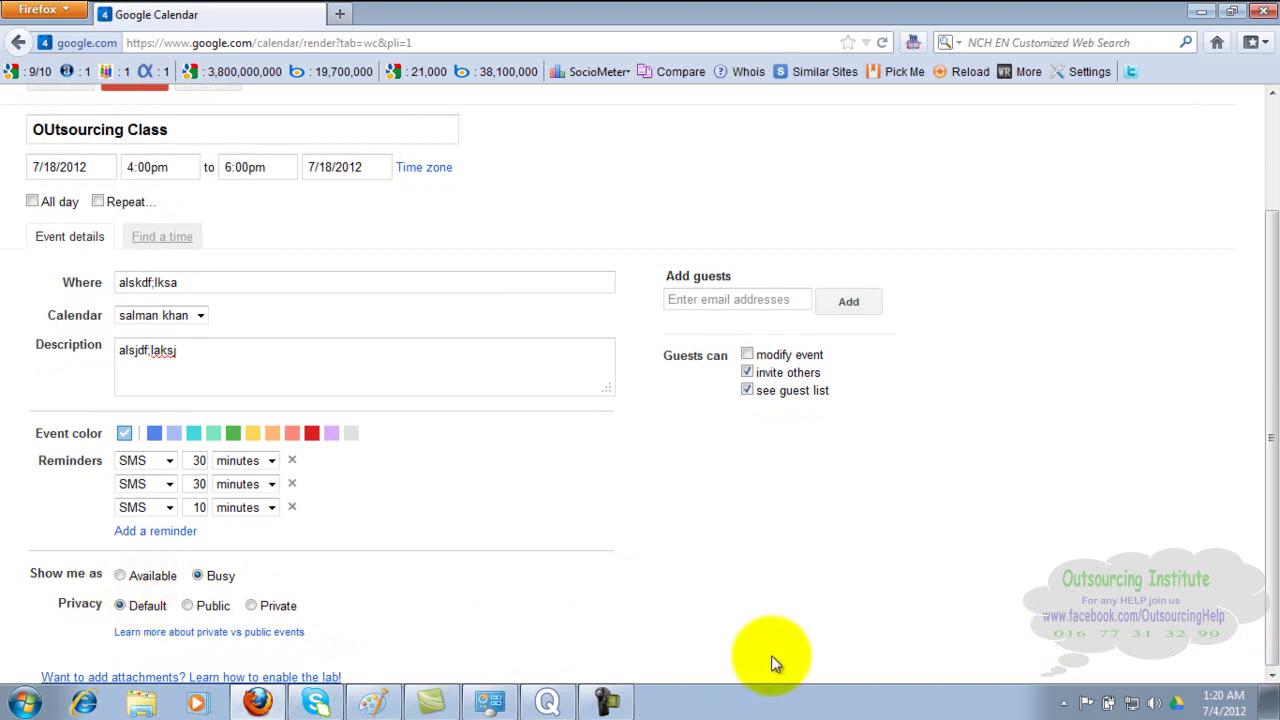
drag(1273, 550, 1257, 443)
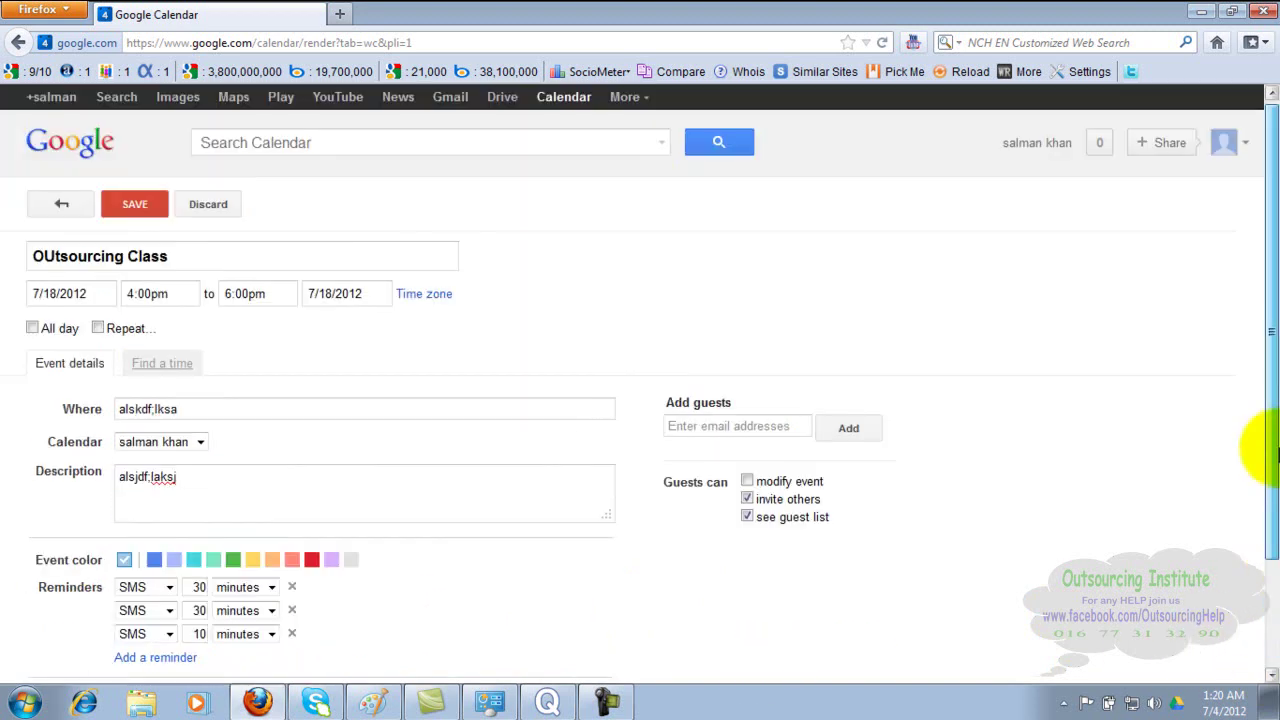
Save the OUtsourcing Class event for July 18, 4:00–6:00pm
click(142, 205)
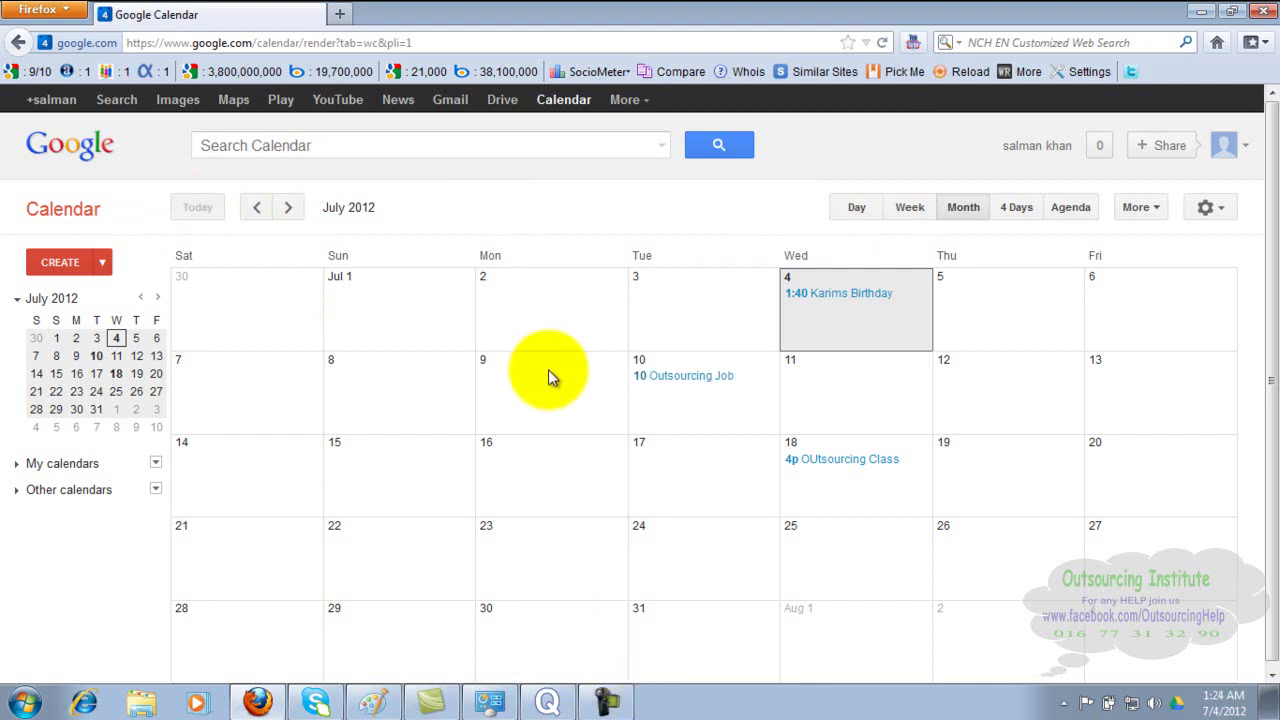
Check the handwritten notes in Paint, then open the Outsourcing Job event on July 10
click(390, 697)
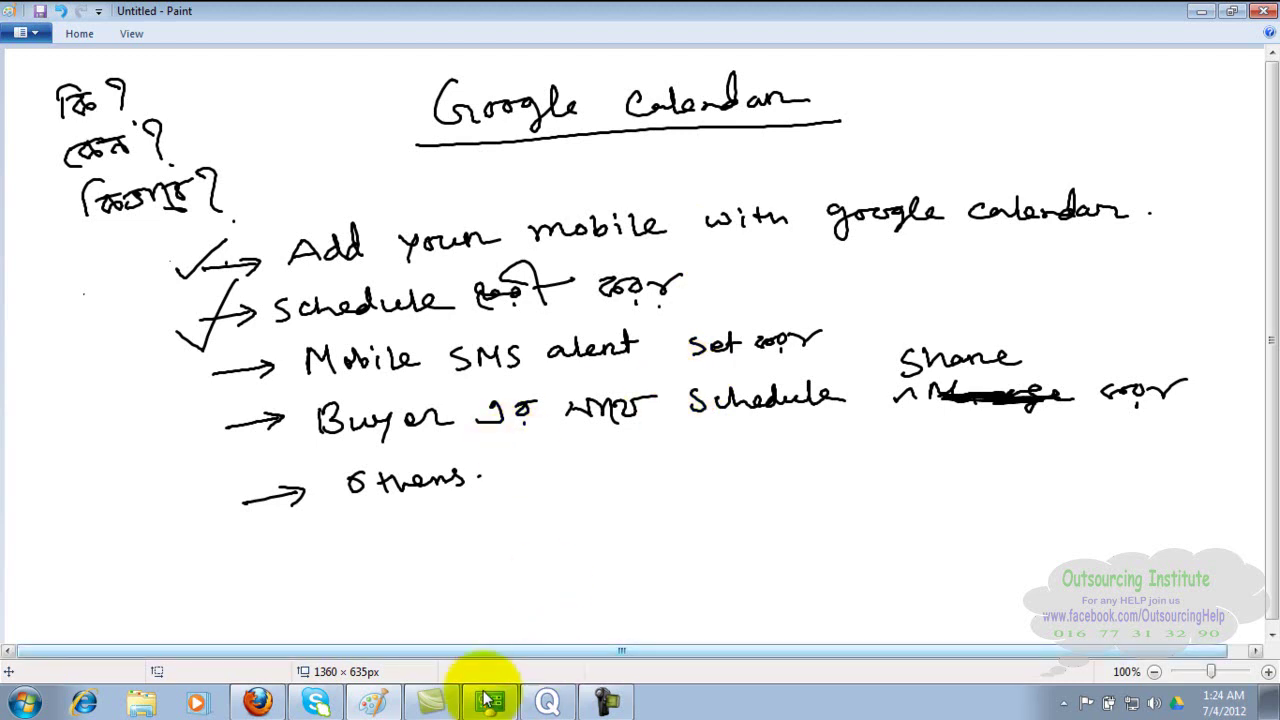
click(258, 702)
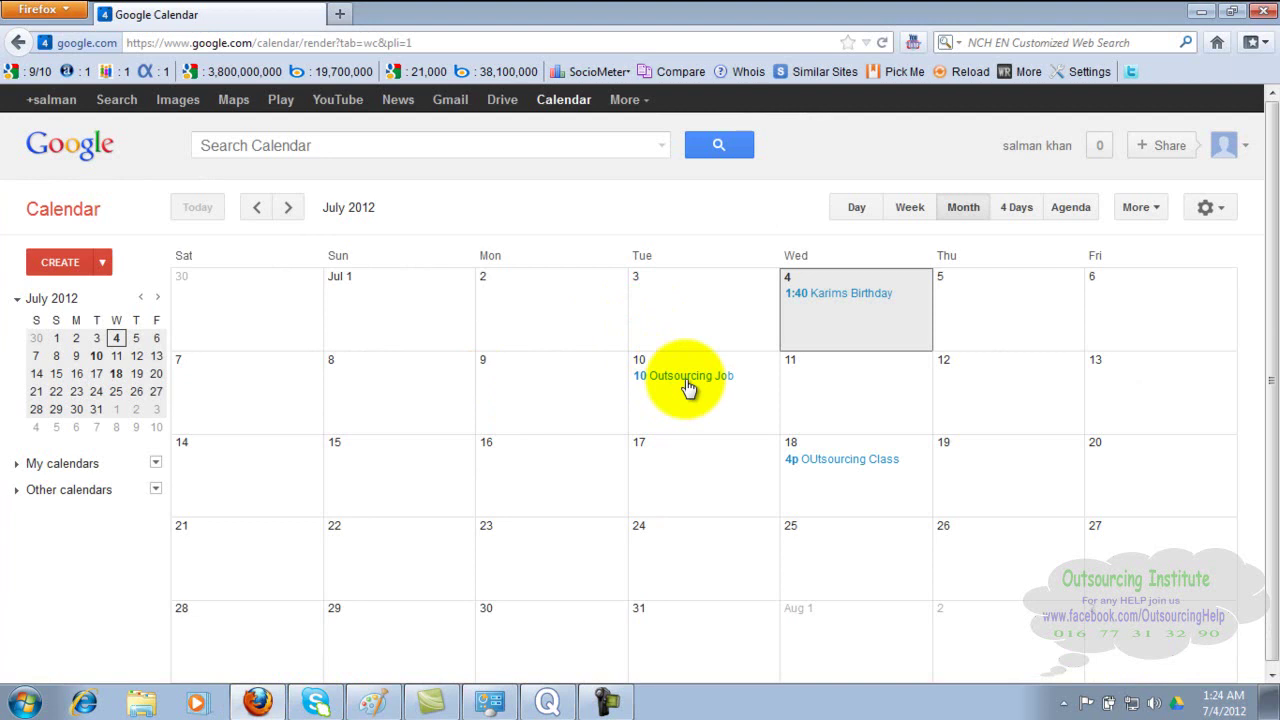
click(688, 378)
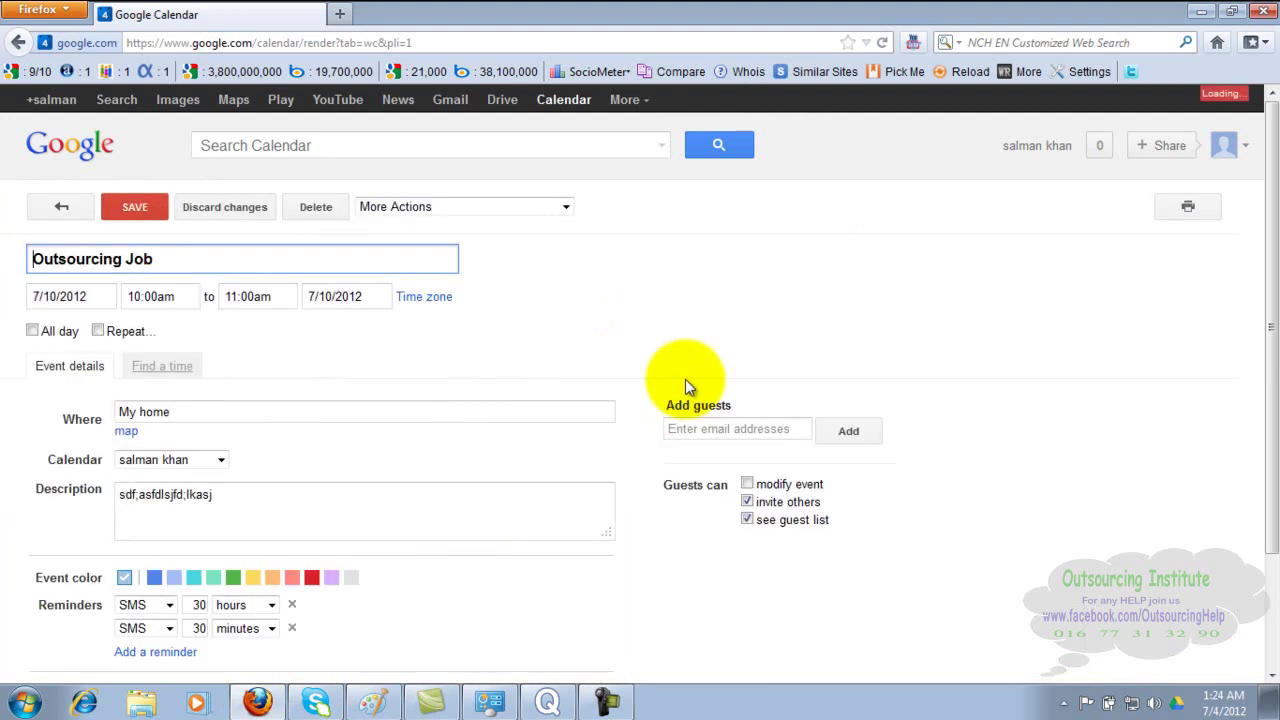